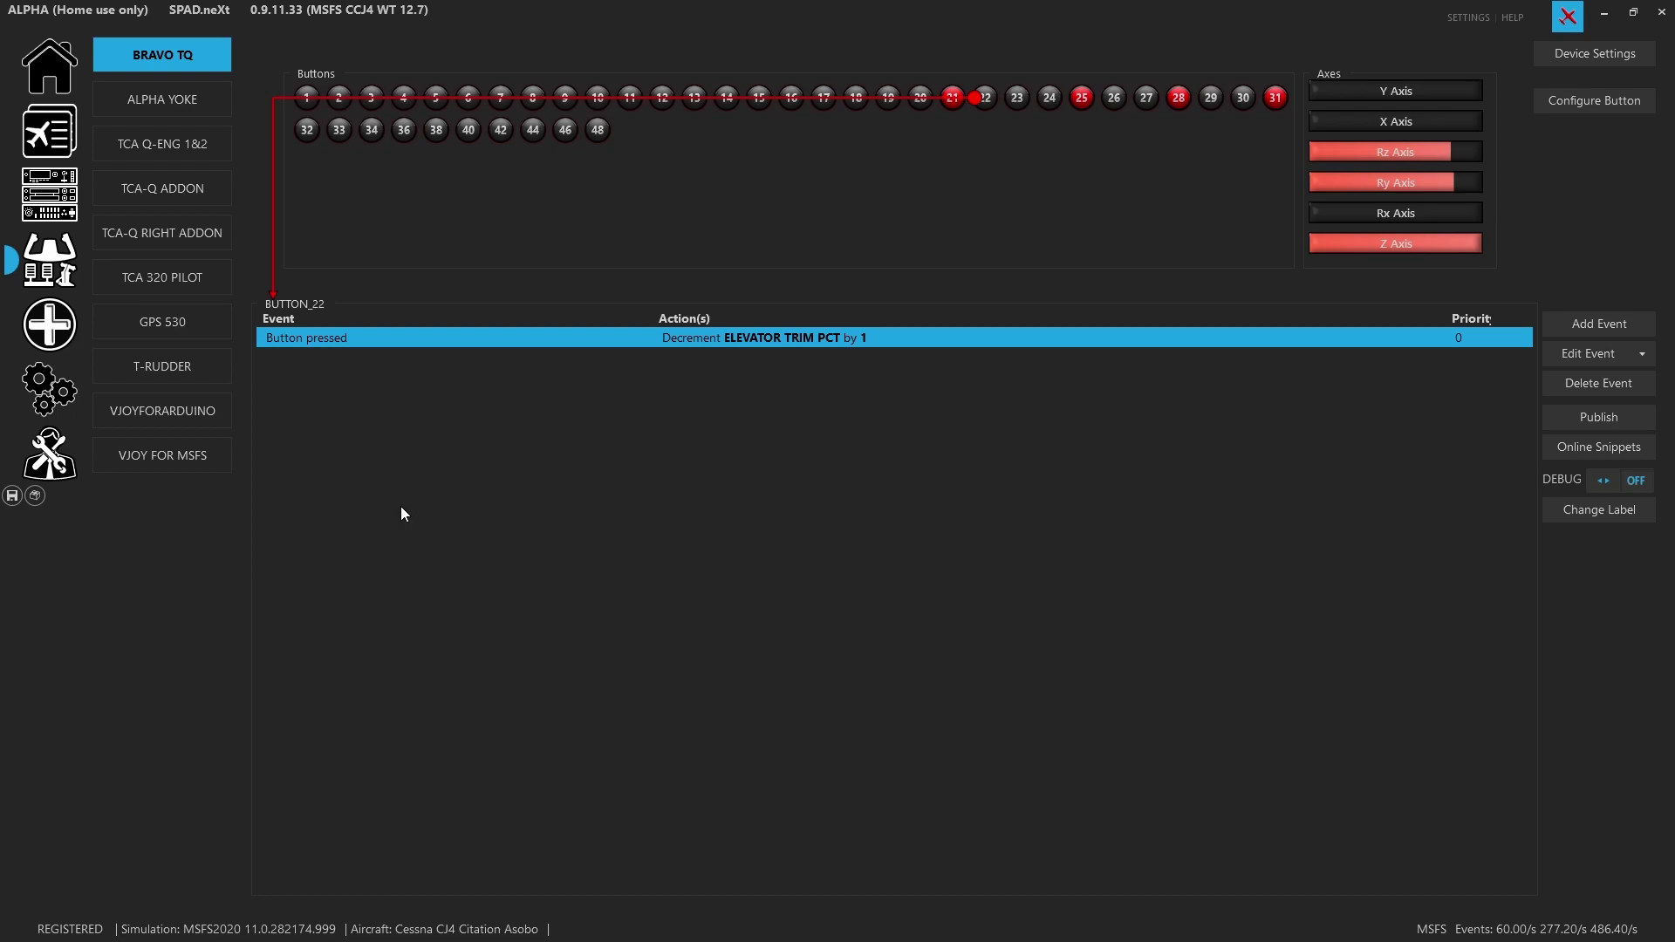
Step: Inspect the data target of button 22's press action, then close its dialogs without saving changes
double_click(837, 338)
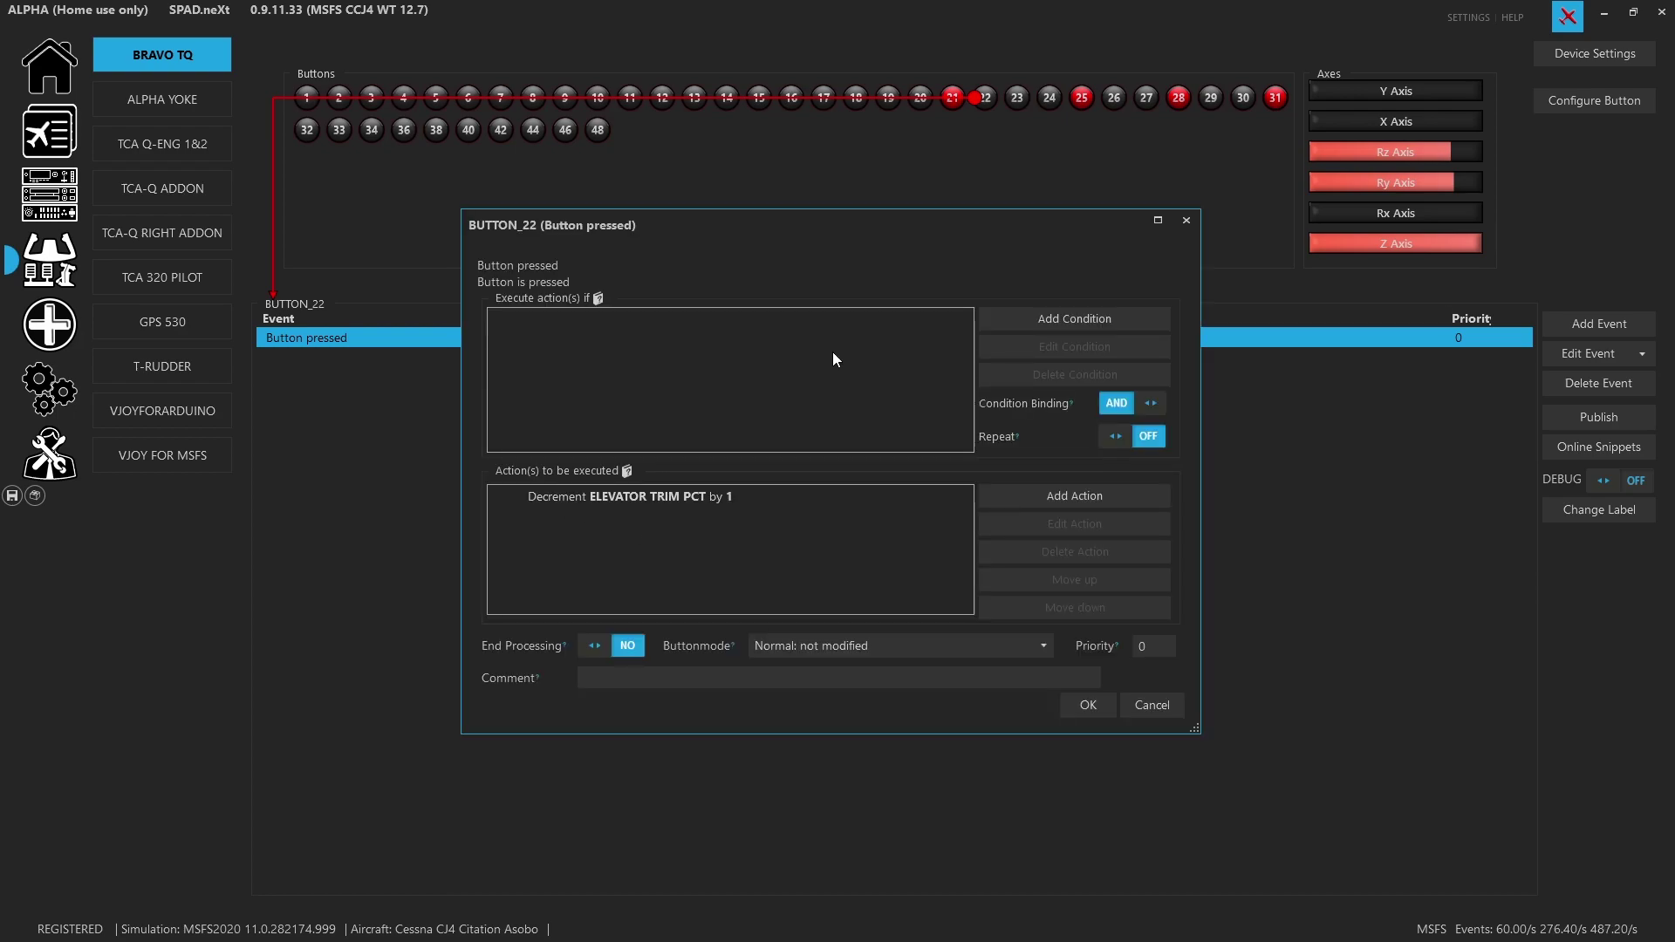
double_click(724, 498)
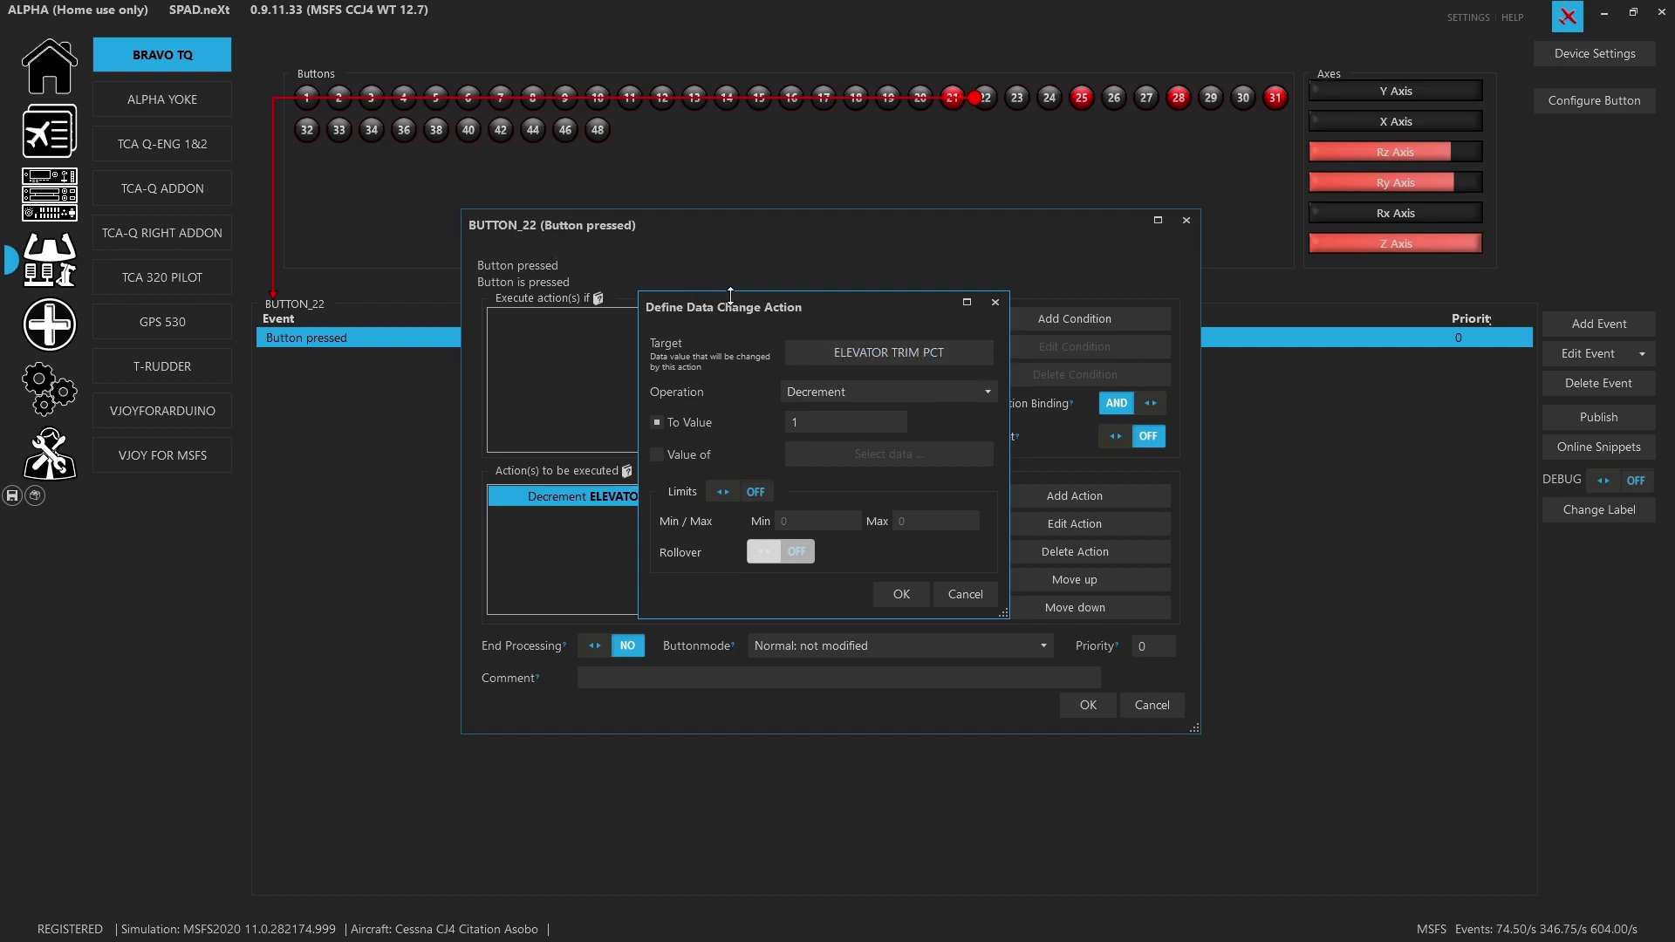
left_click(841, 347)
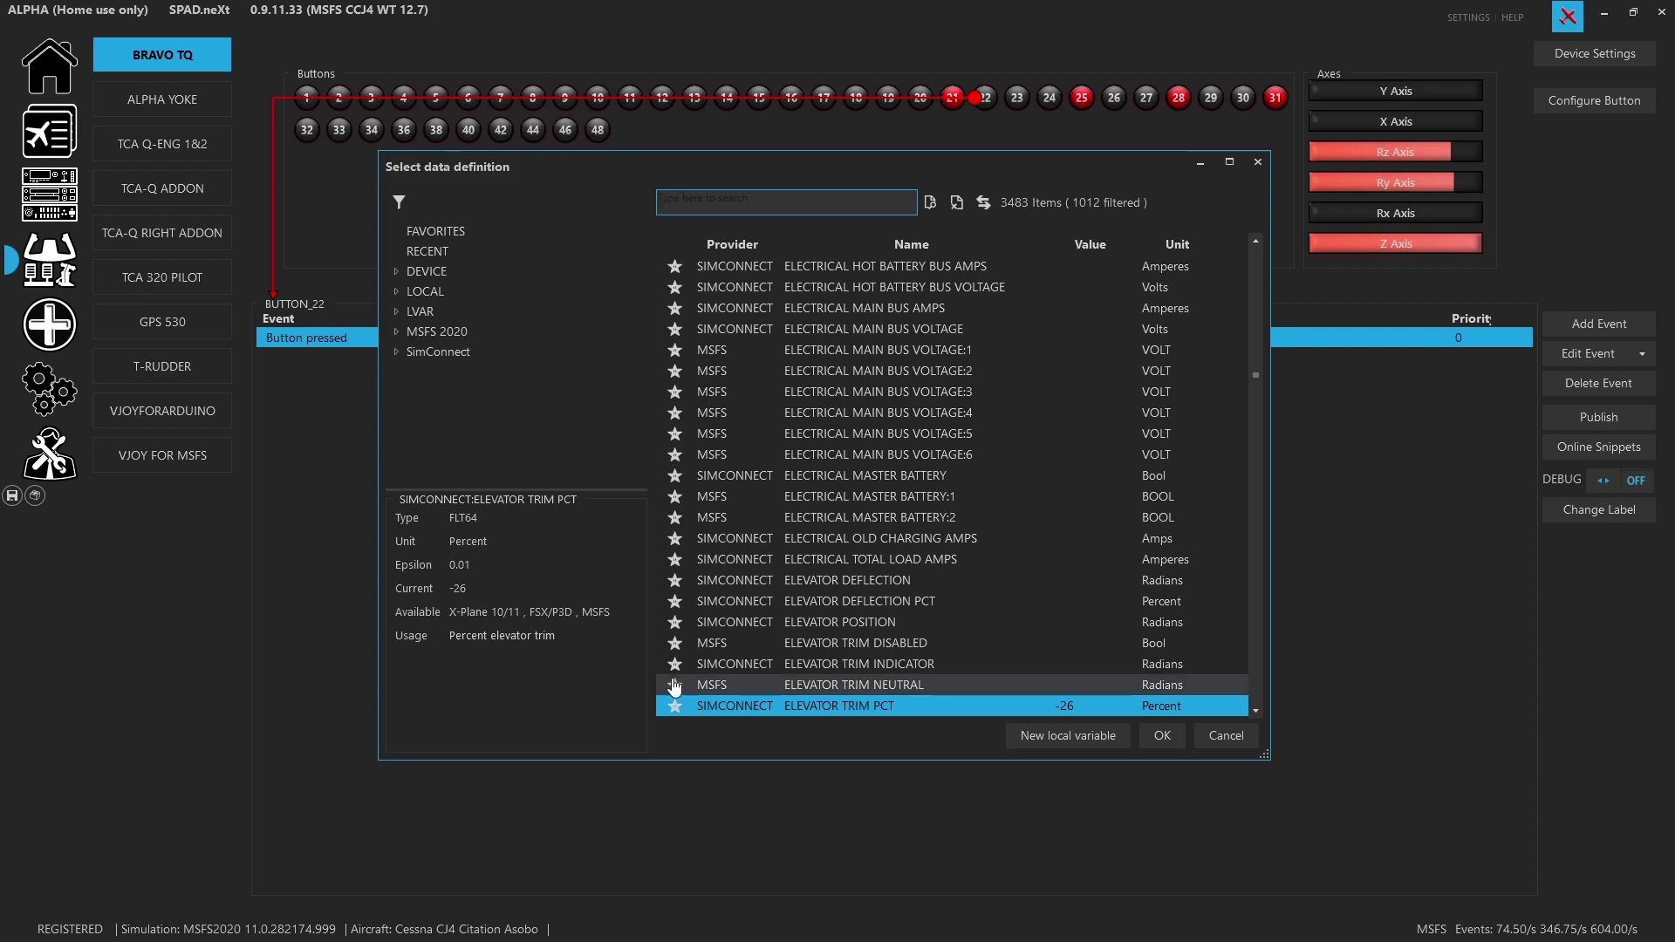
double_click(919, 704)
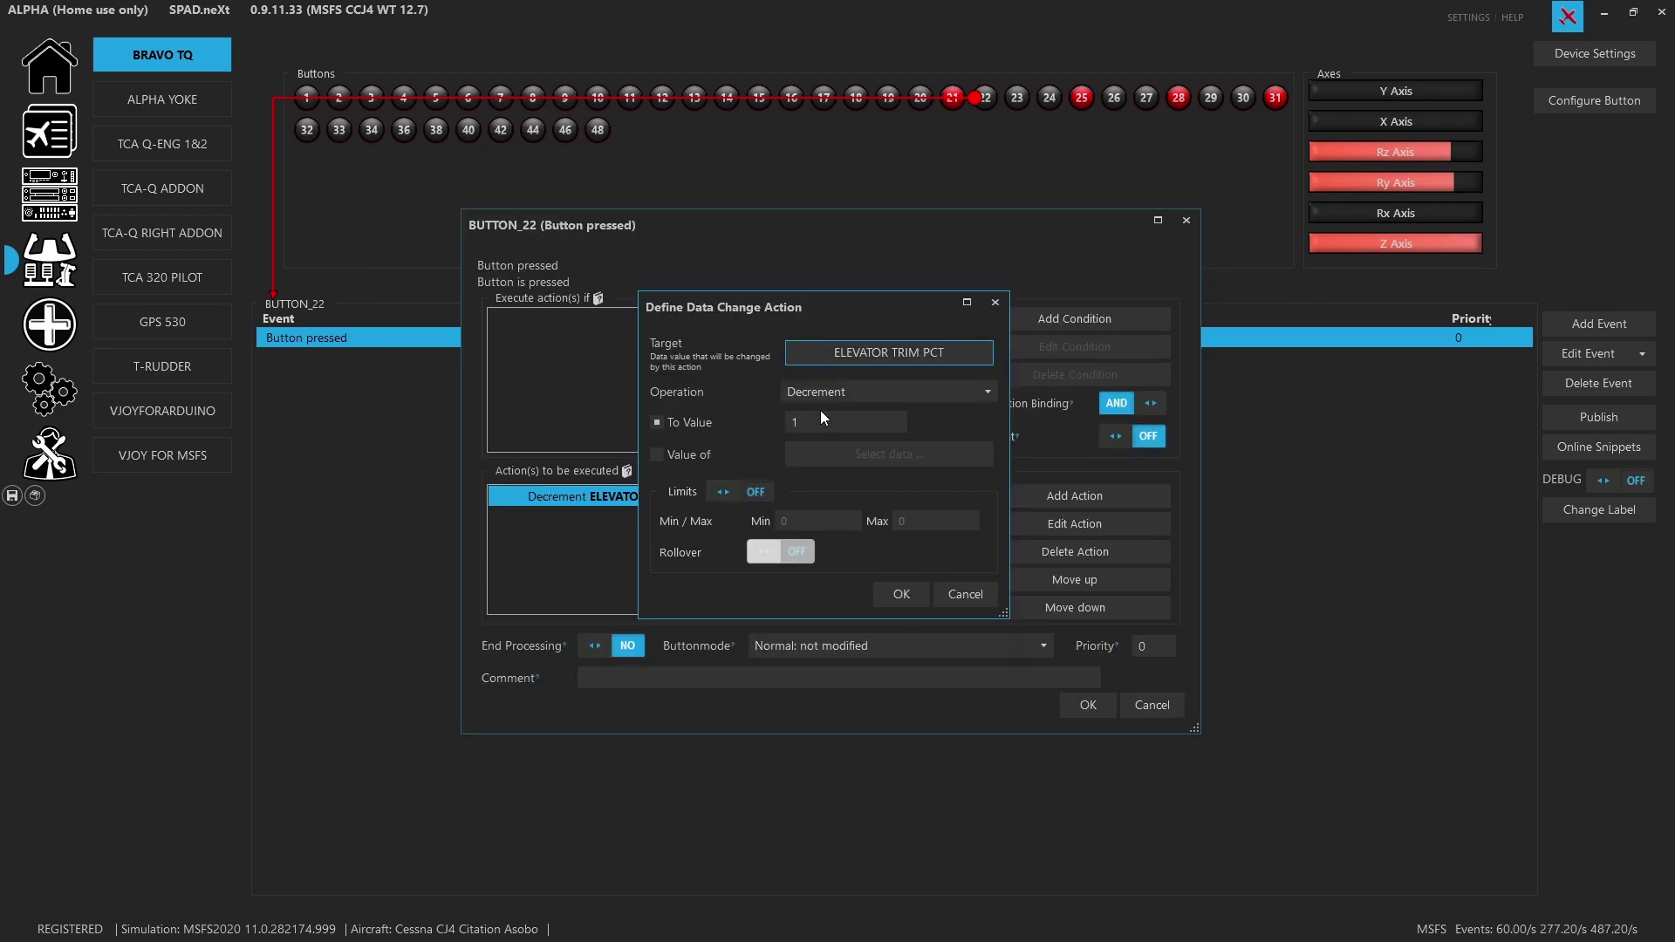
left_click(978, 598)
left_click(1172, 709)
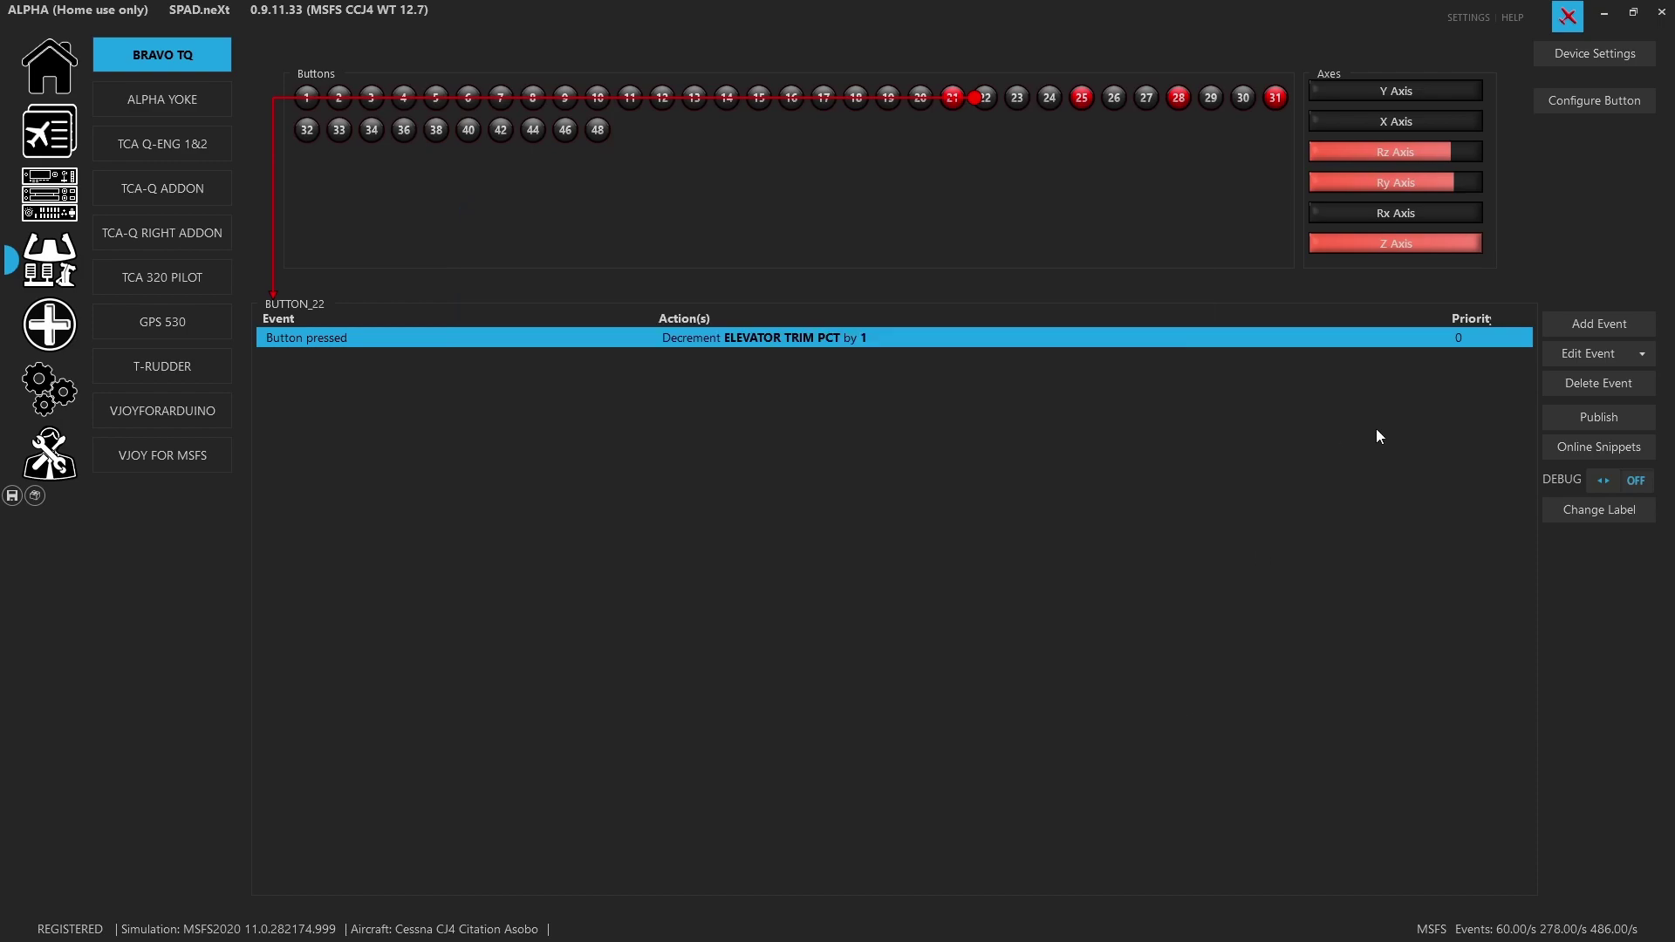
left_click(1601, 329)
left_click(1594, 350)
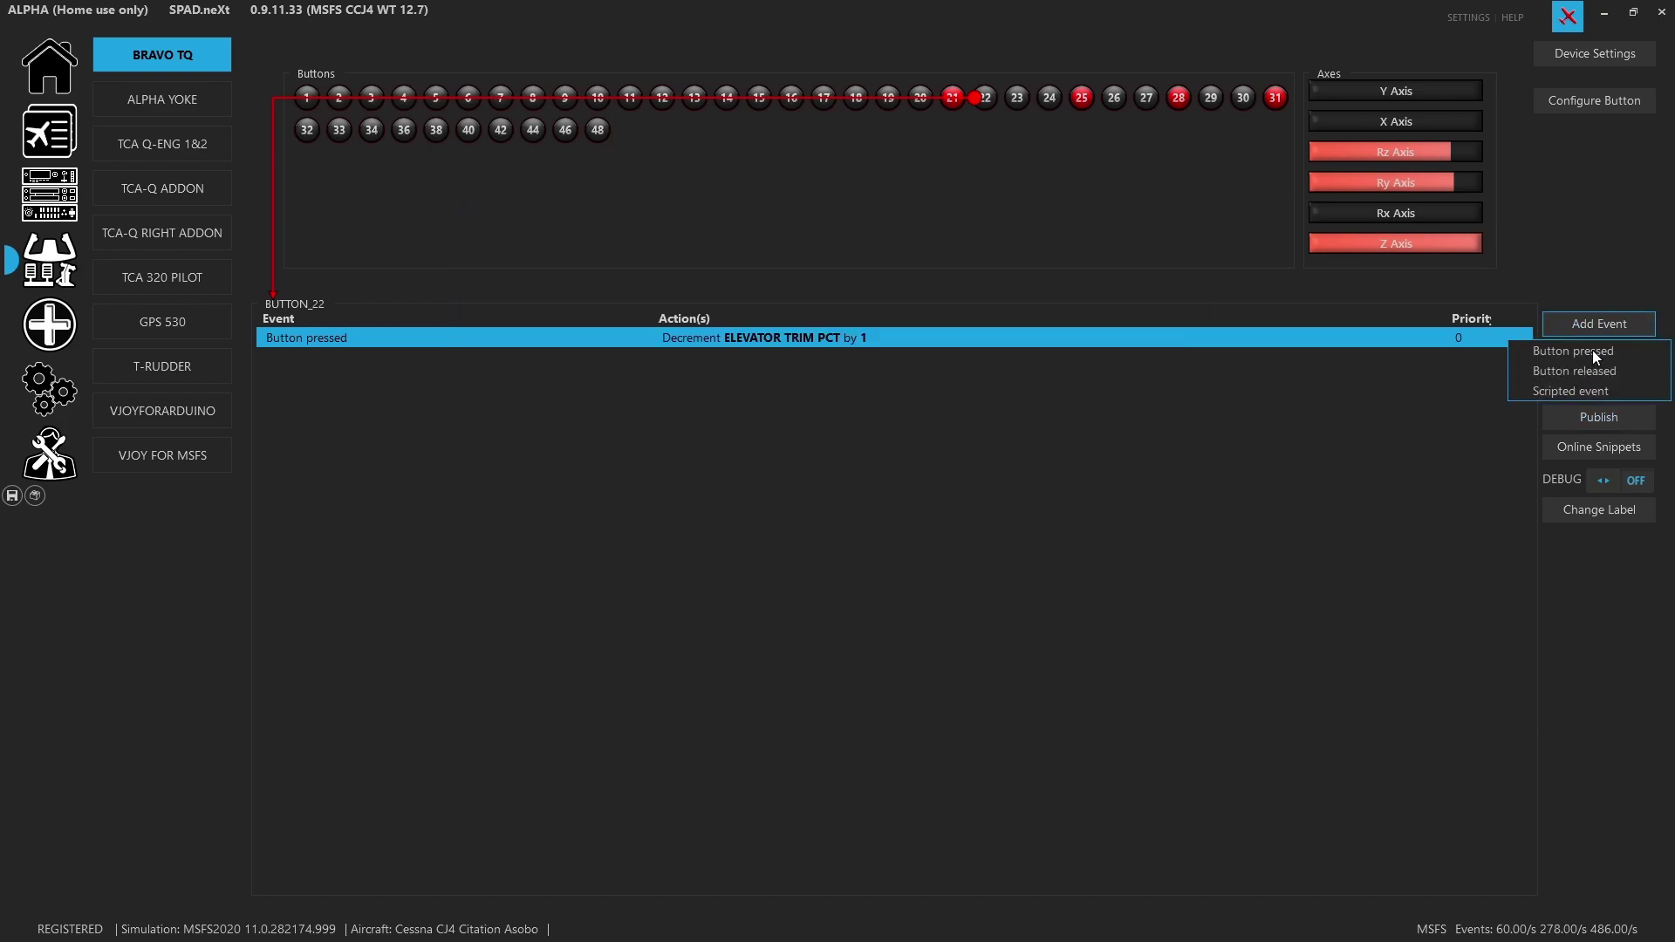
left_click(1052, 482)
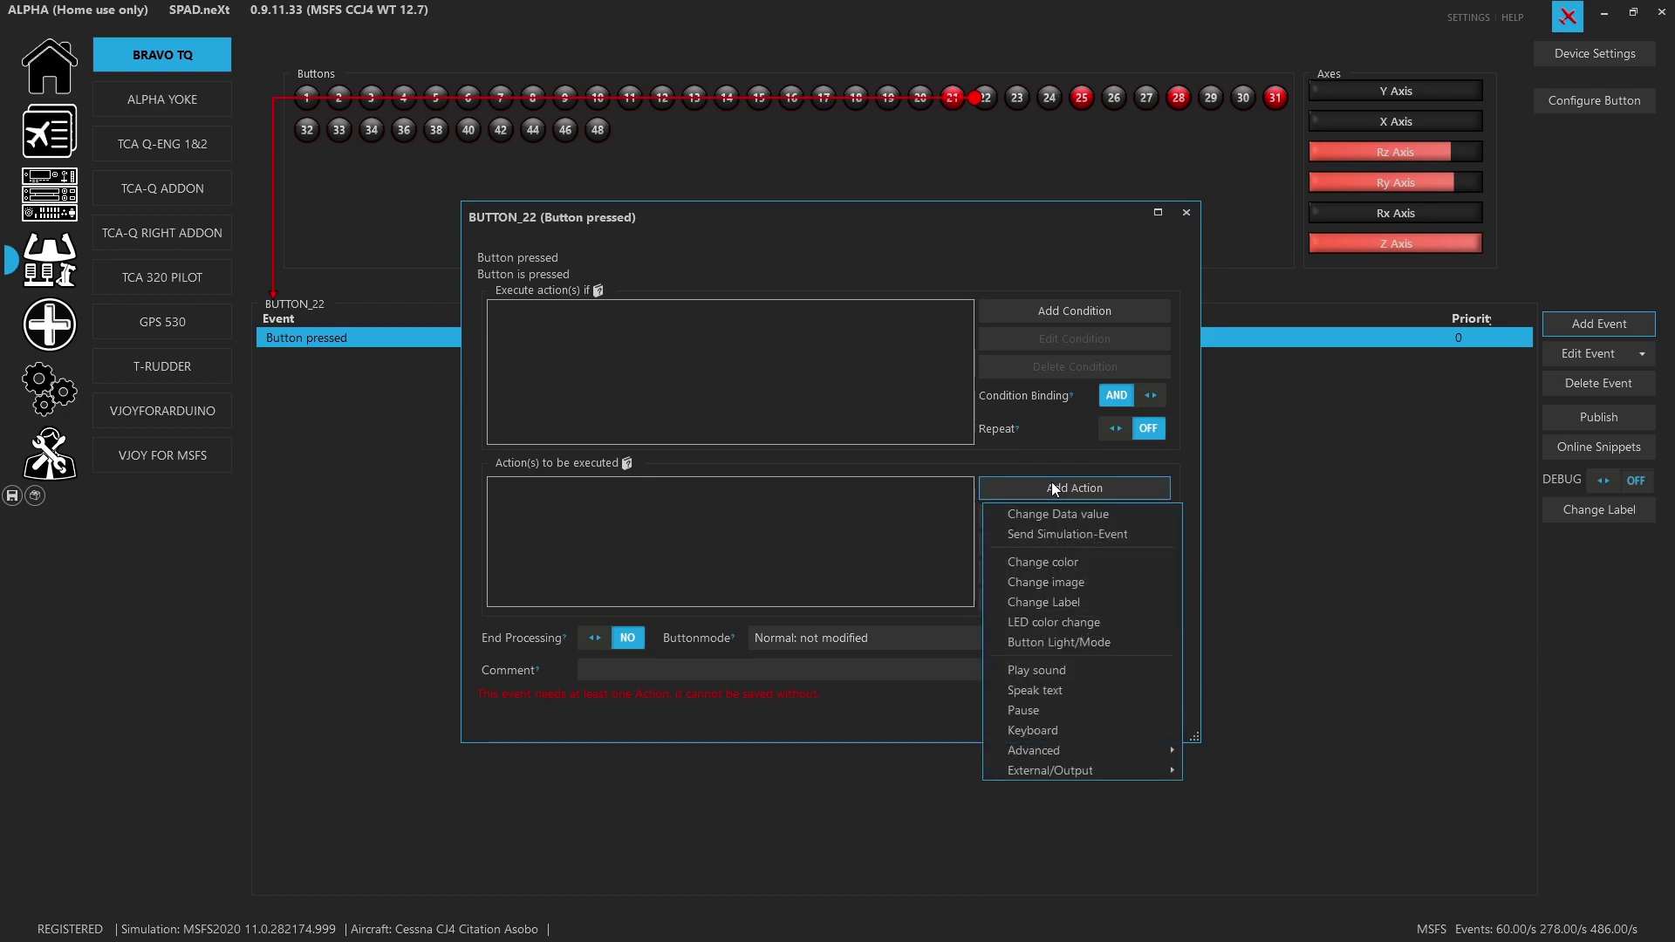
left_click(1065, 512)
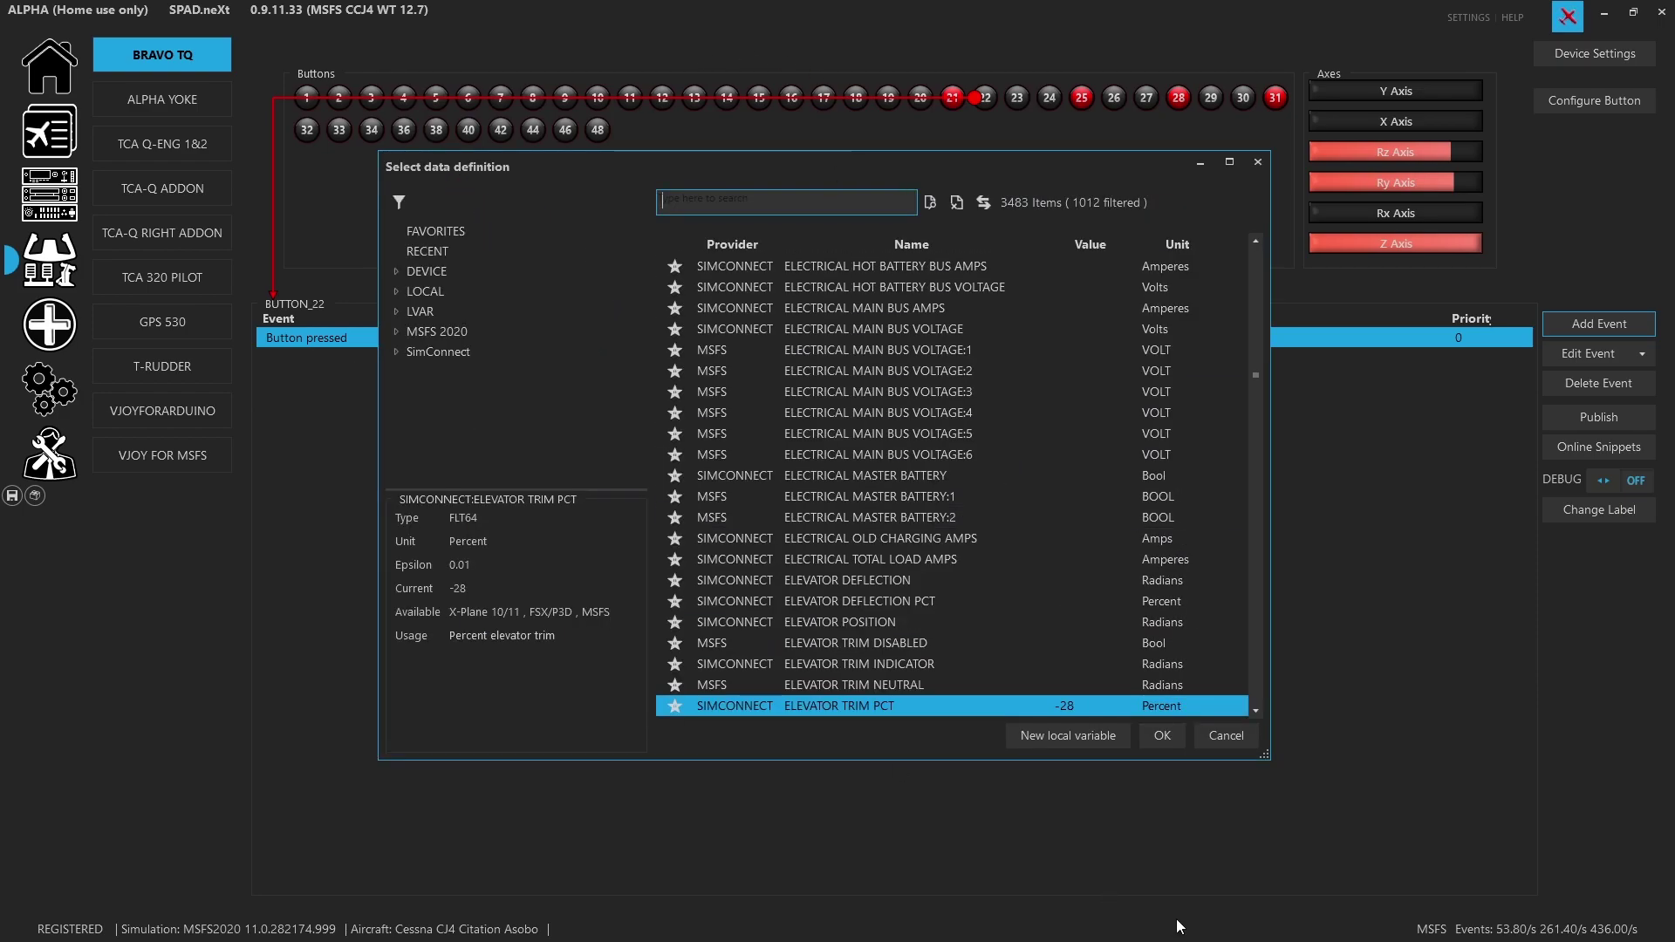
left_click(1226, 736)
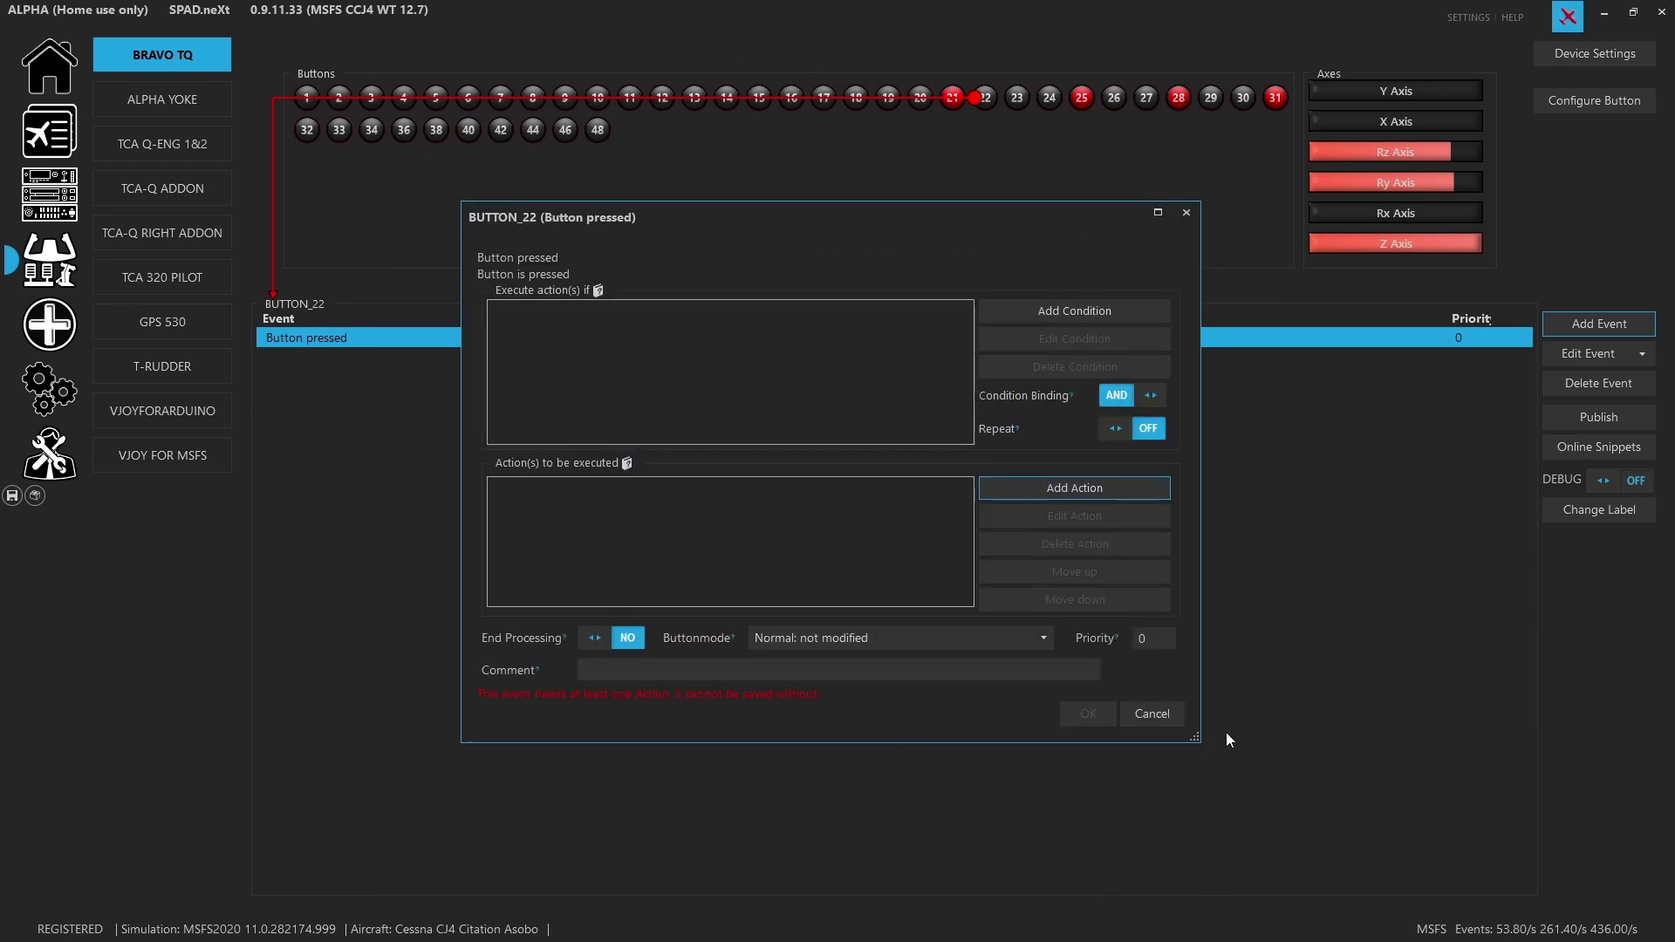
left_click(1137, 724)
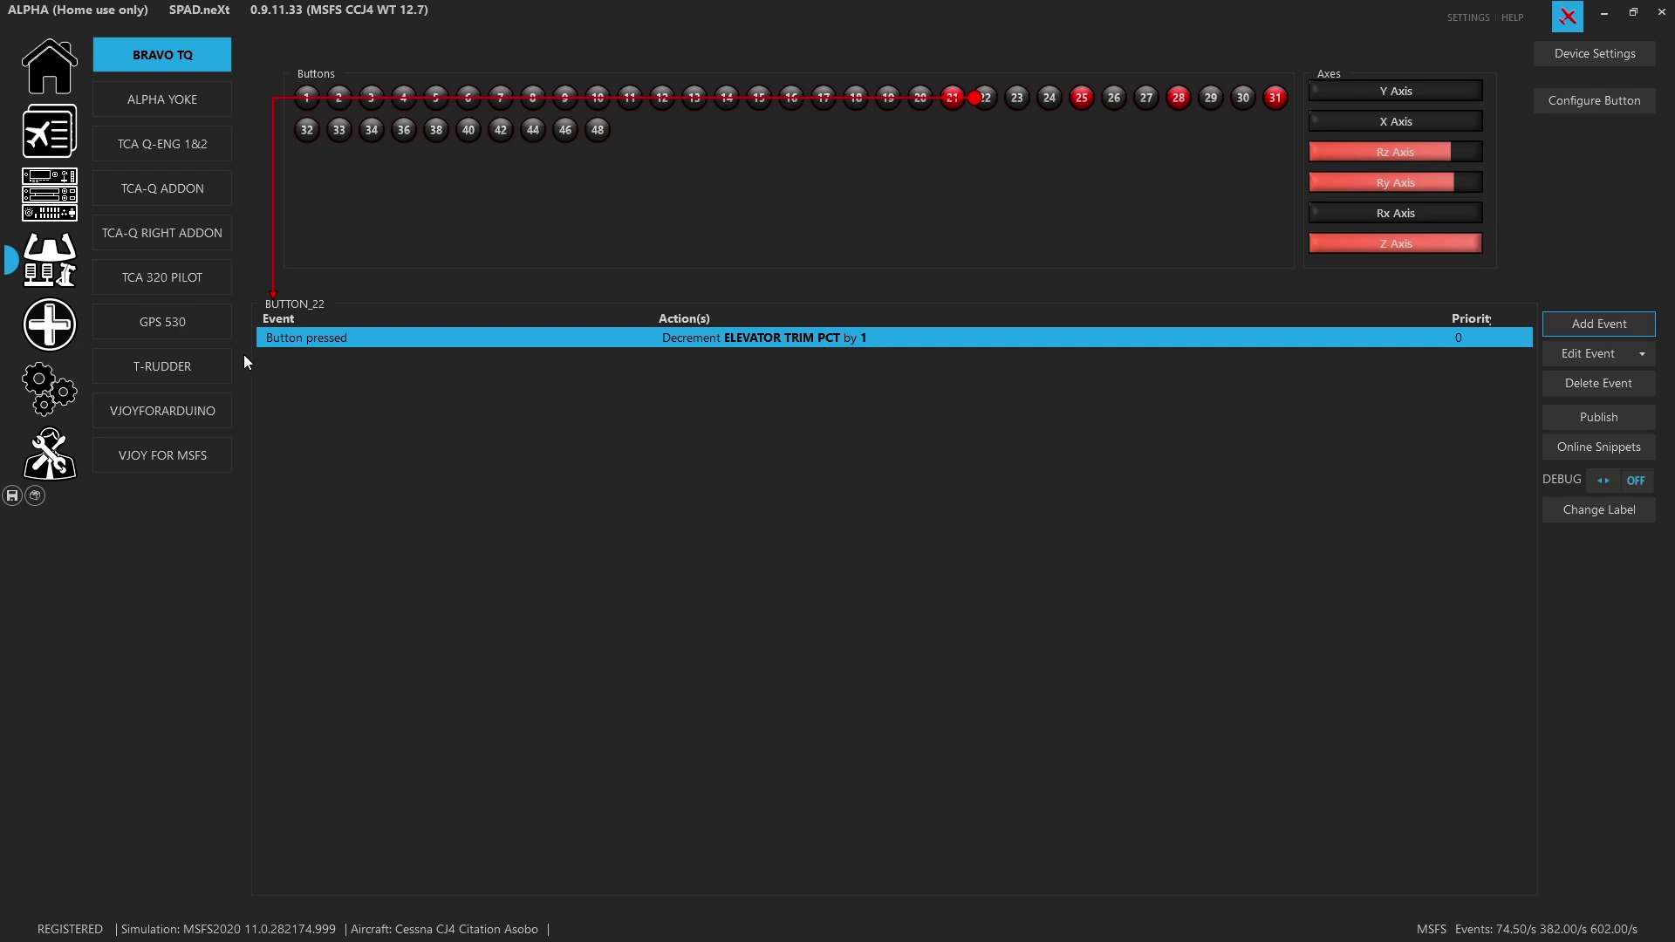
Step: Open the Event Monitor in its own undocked window and reposition it
left_click(57, 334)
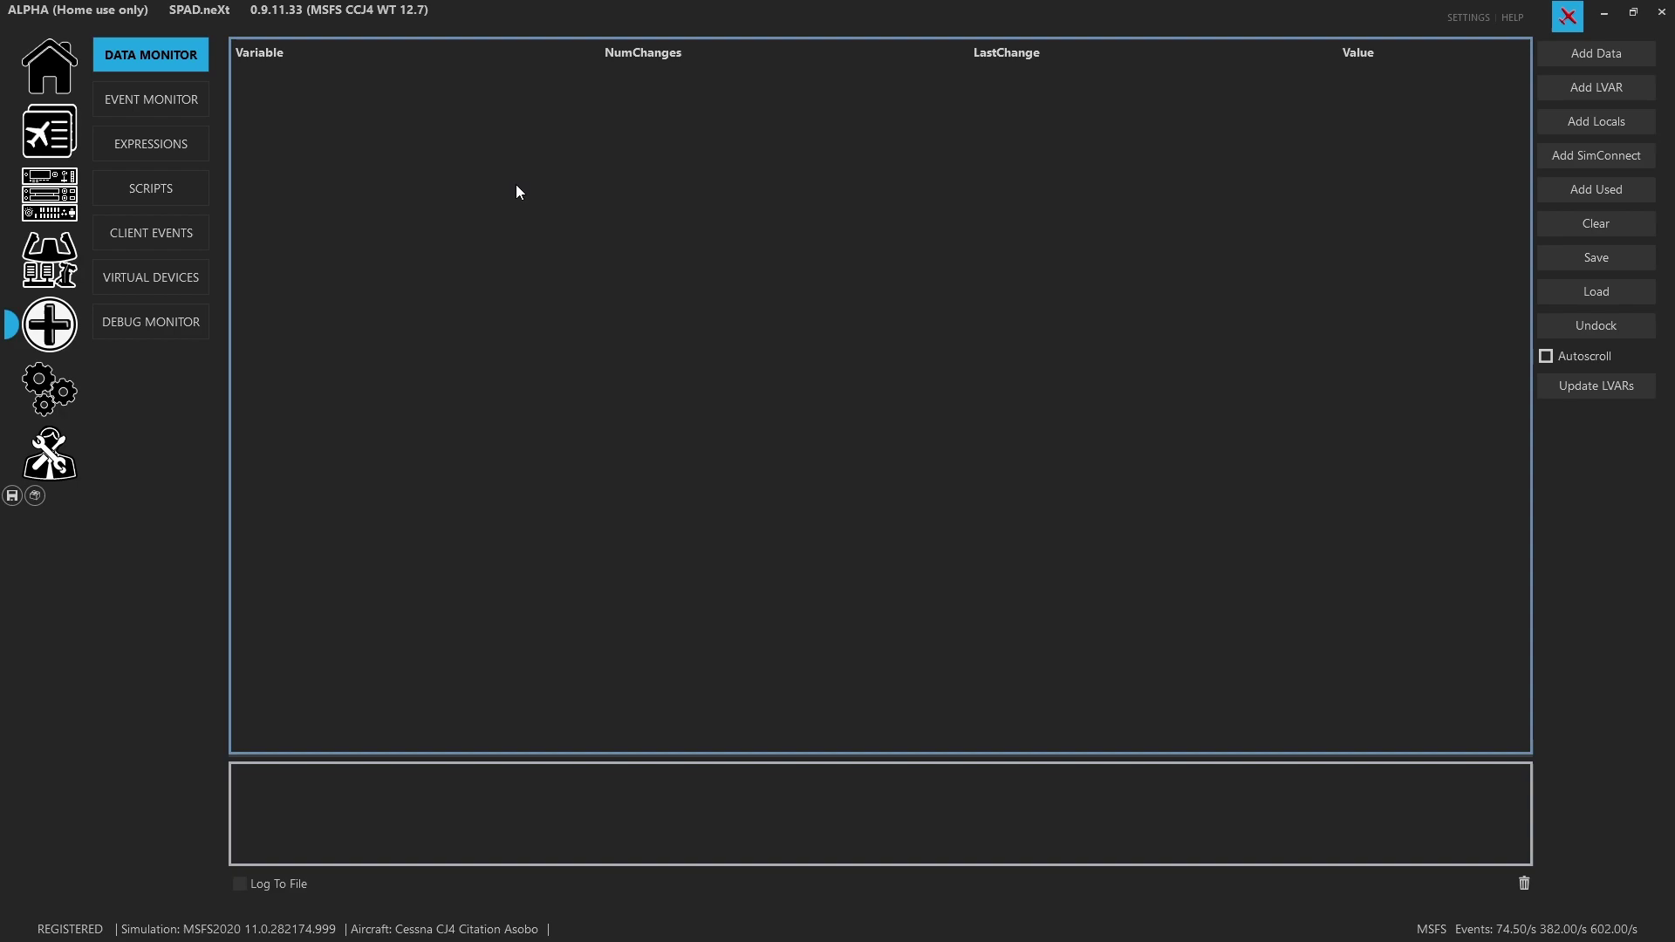
left_click(175, 106)
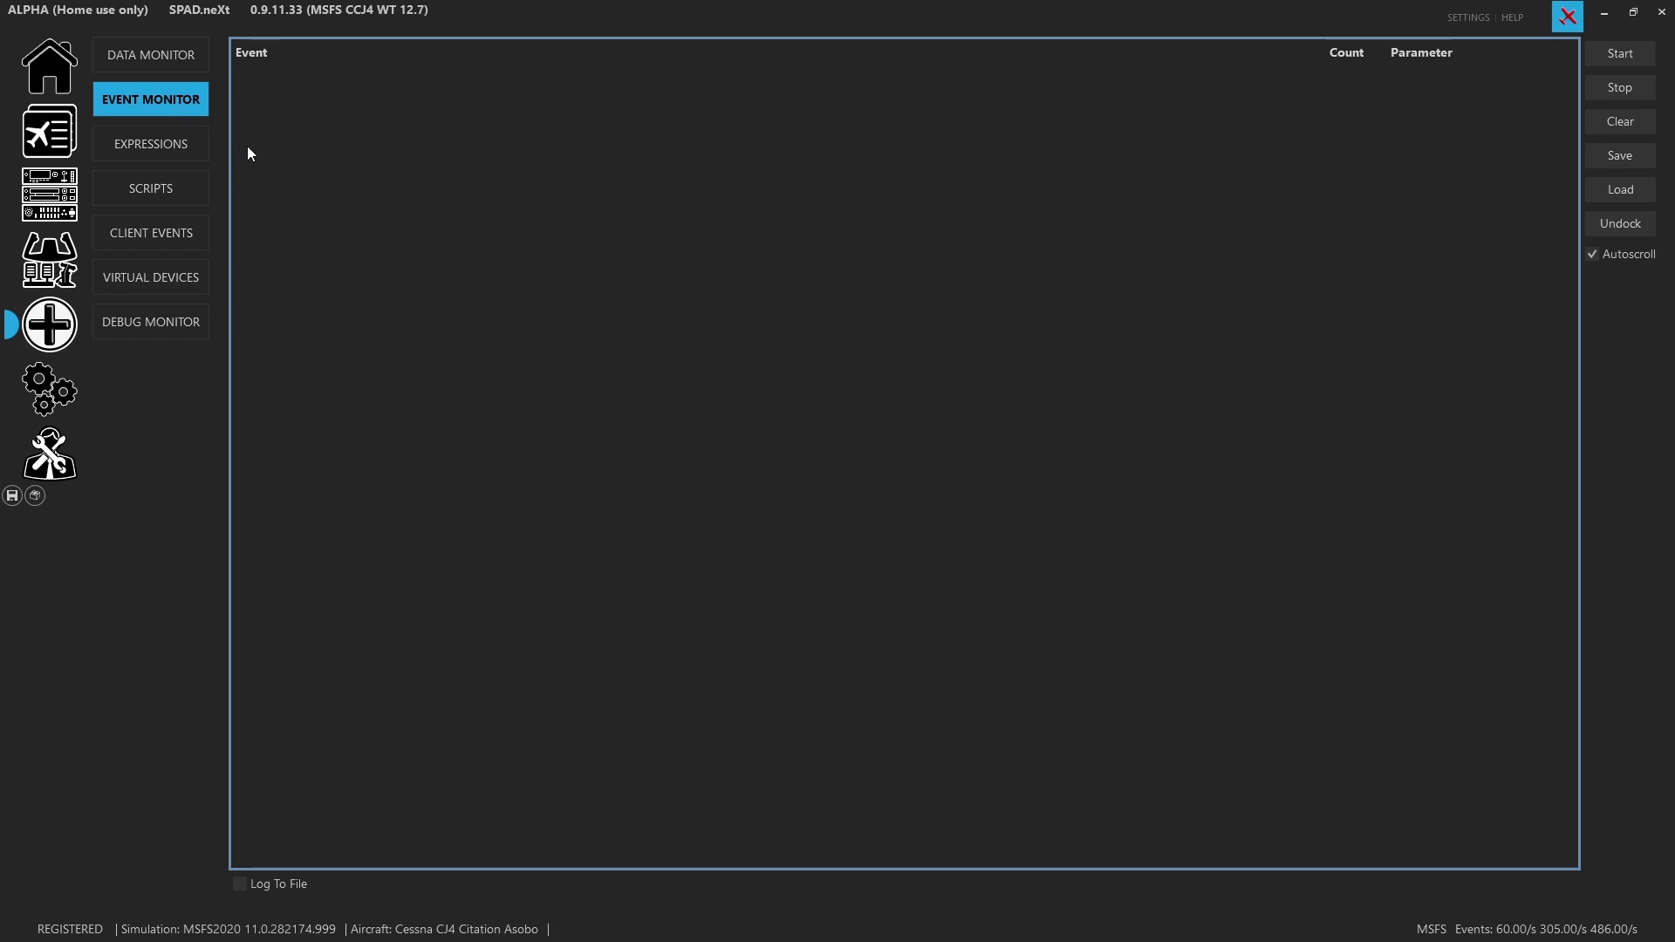
left_click(1620, 225)
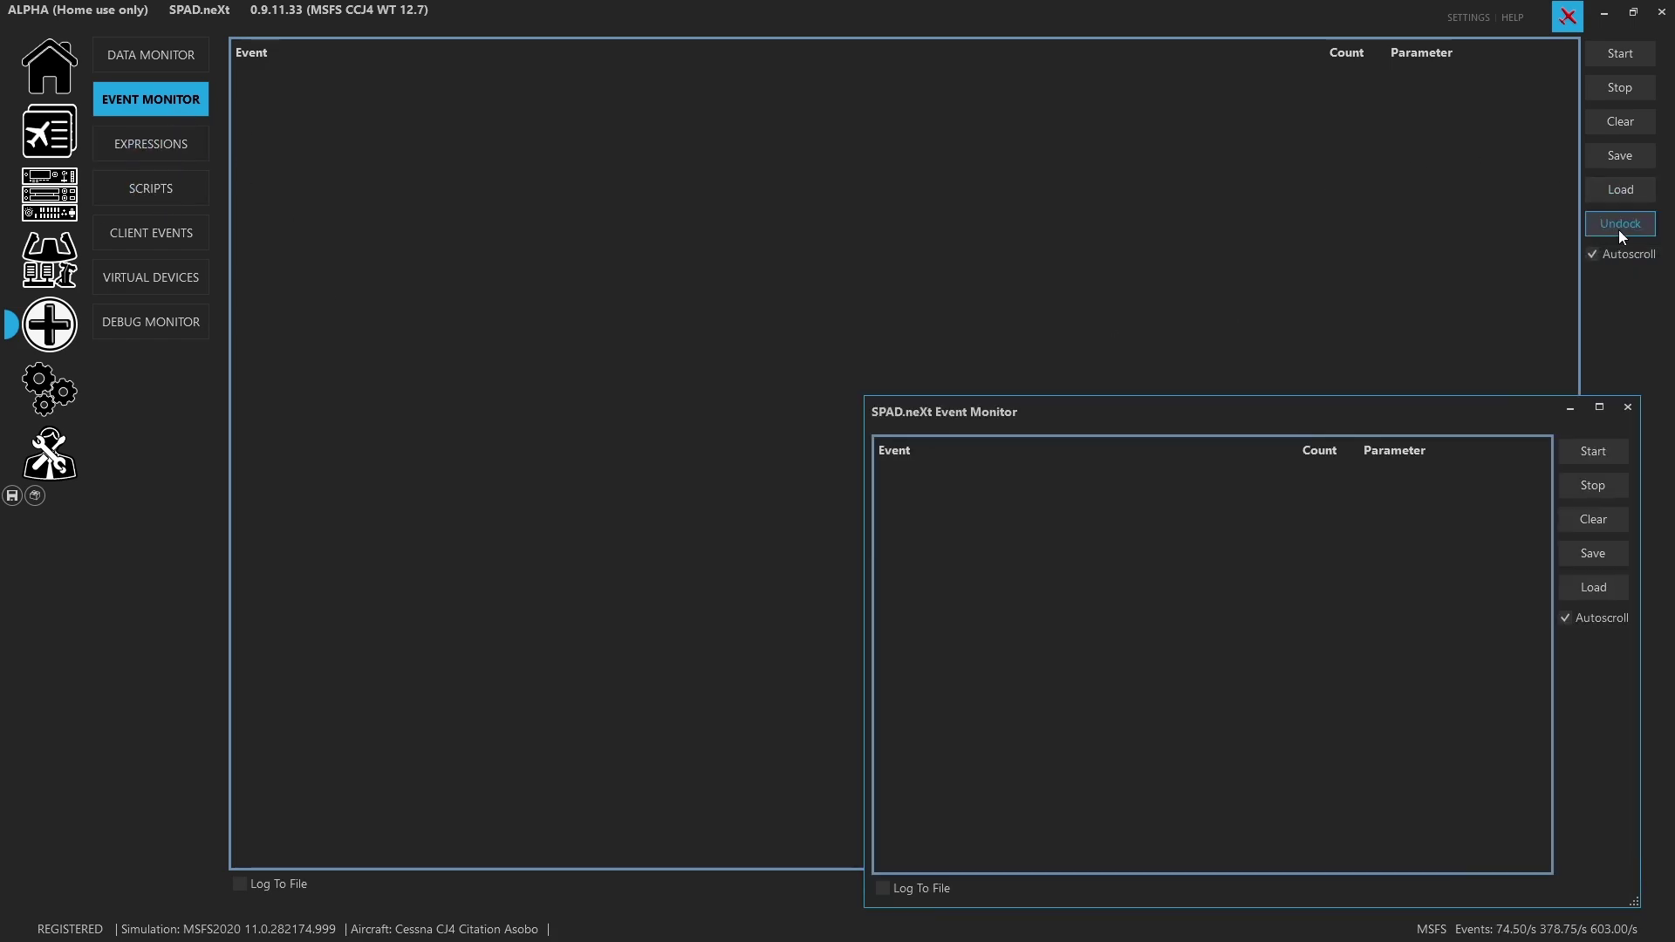
left_click_drag(1285, 411, 1240, 296)
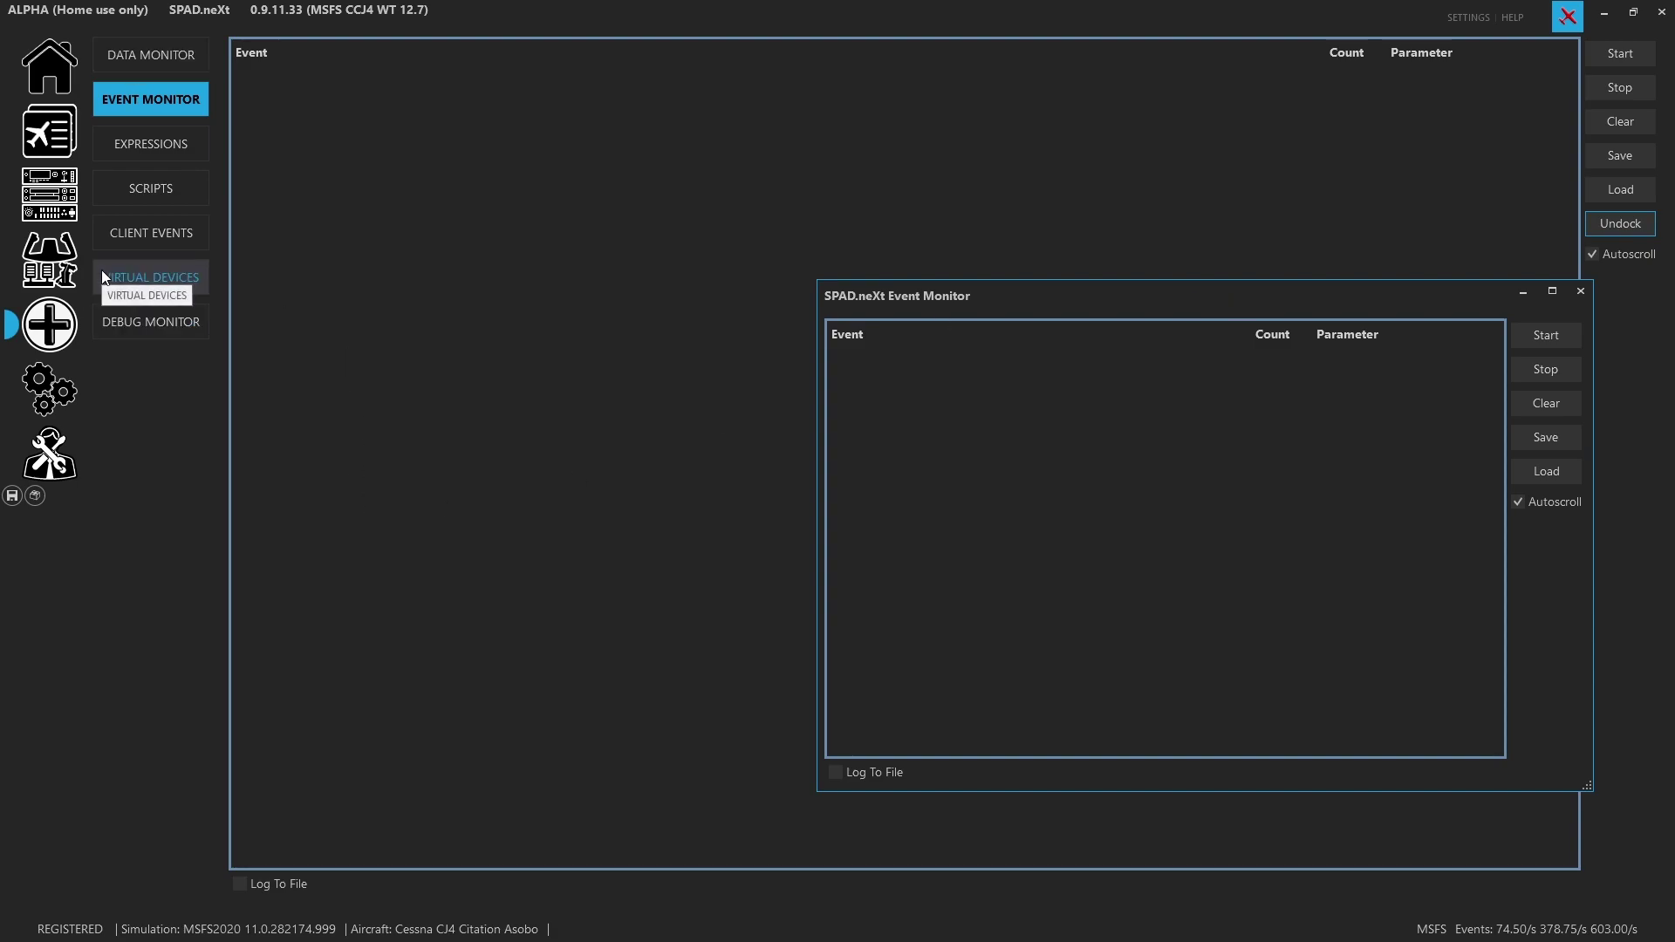
Step: Return to the Bravo TQ button configuration, start event monitoring, and reposition the monitor window
left_click(45, 209)
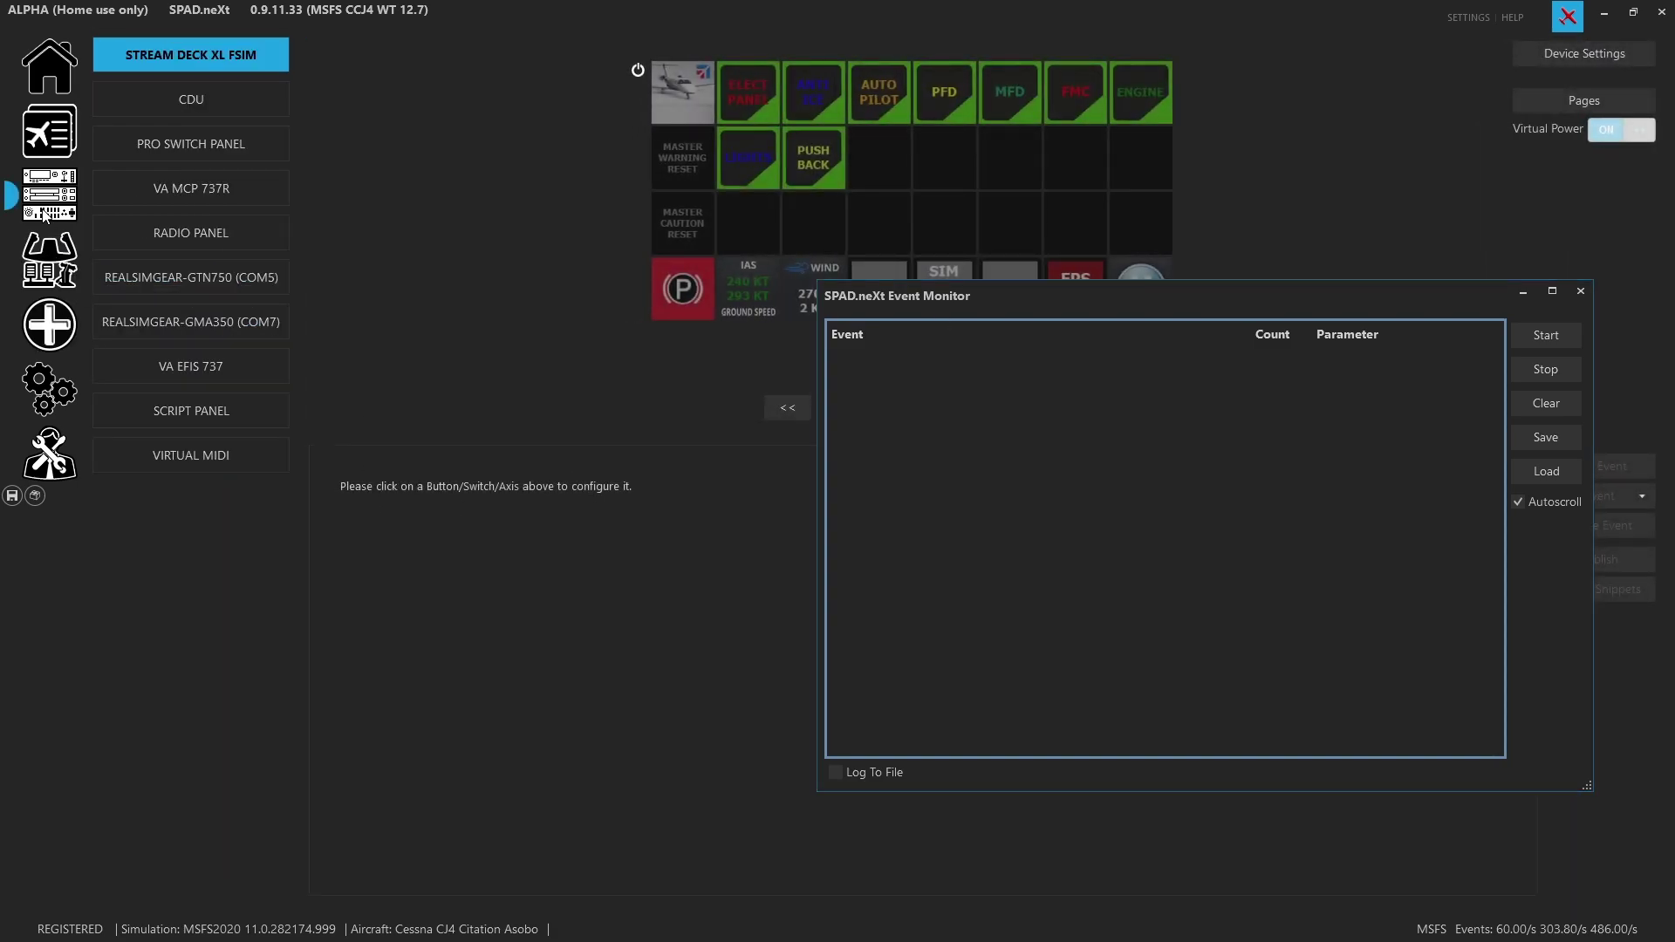
left_click(74, 253)
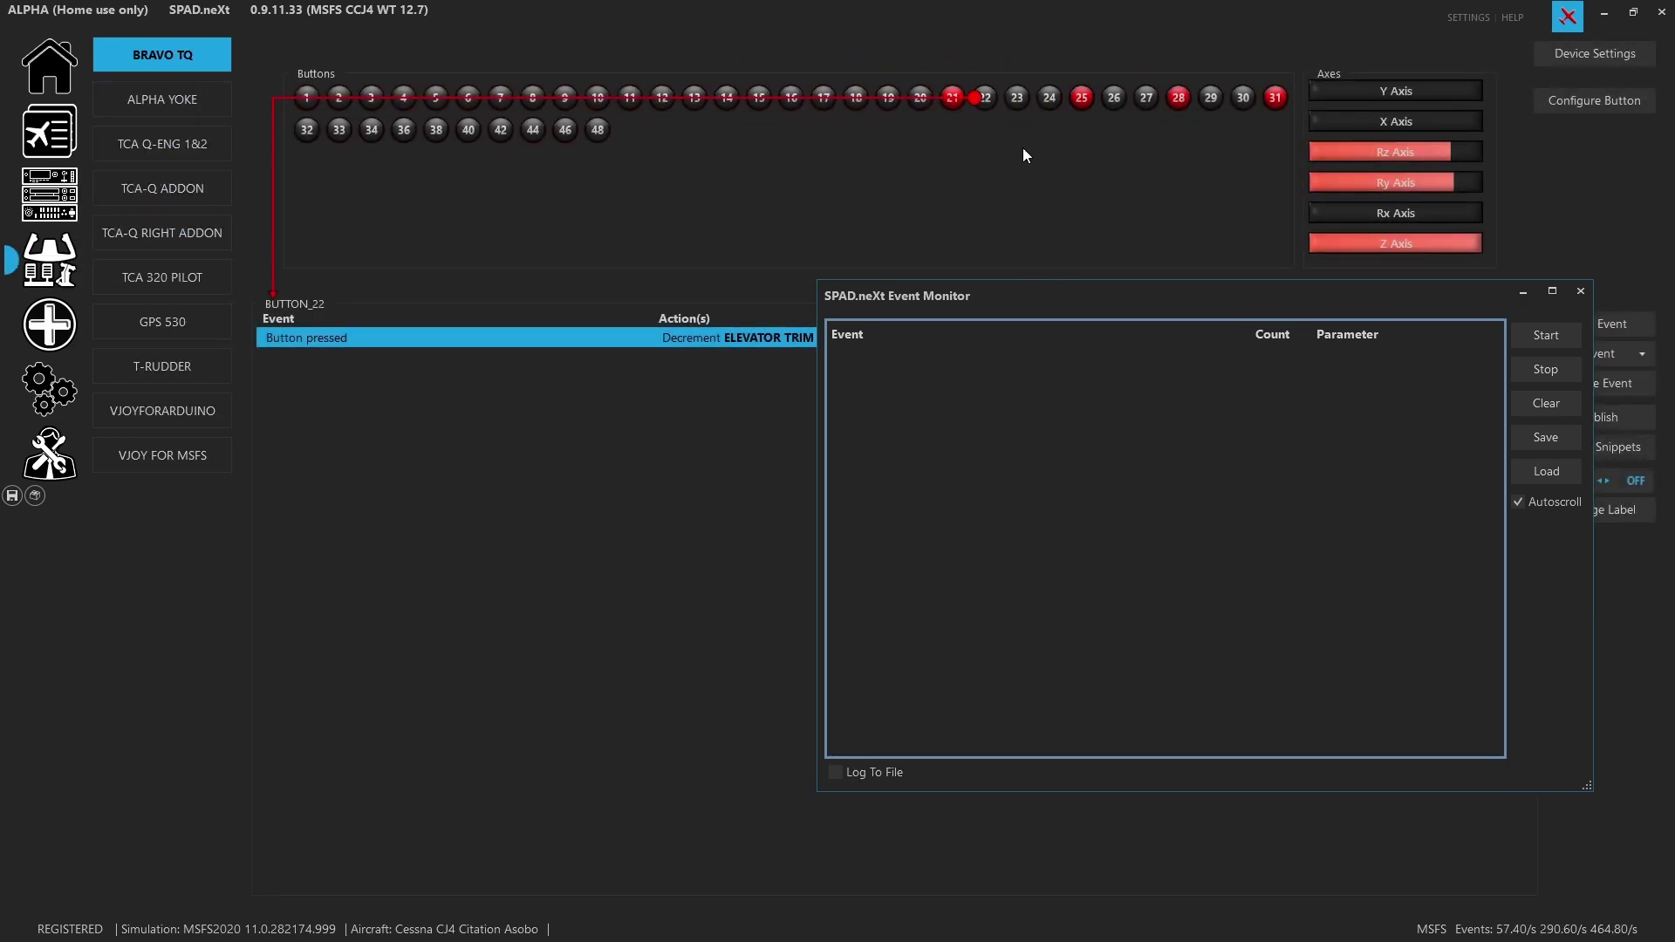
left_click(1562, 333)
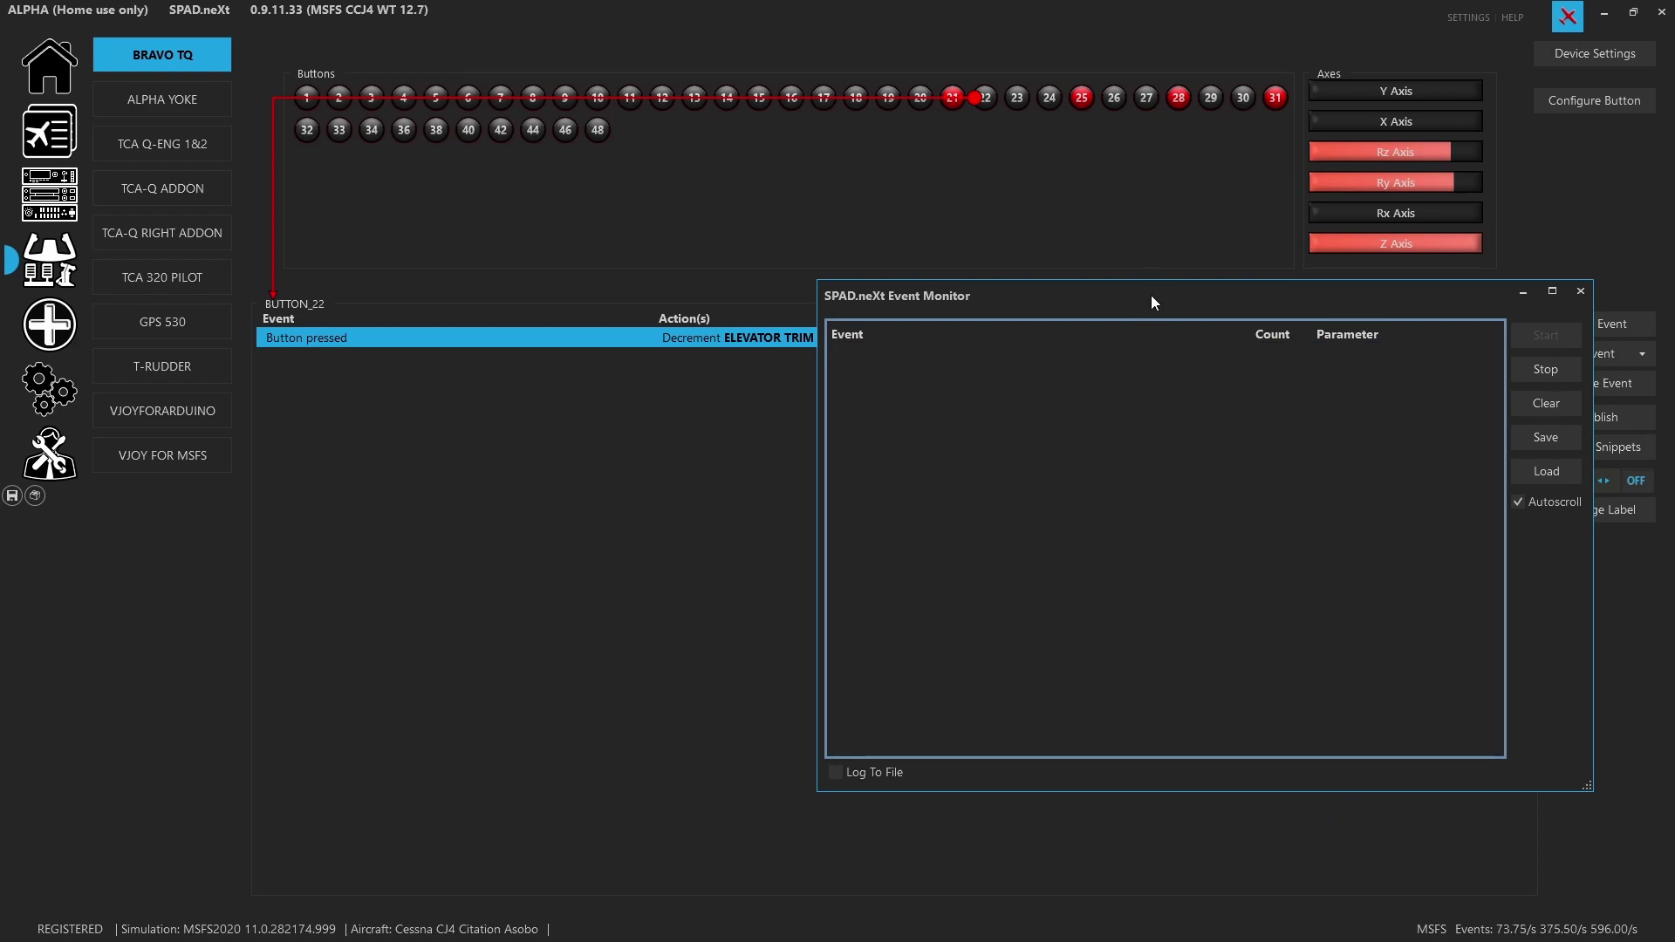
left_click_drag(1151, 295, 1065, 211)
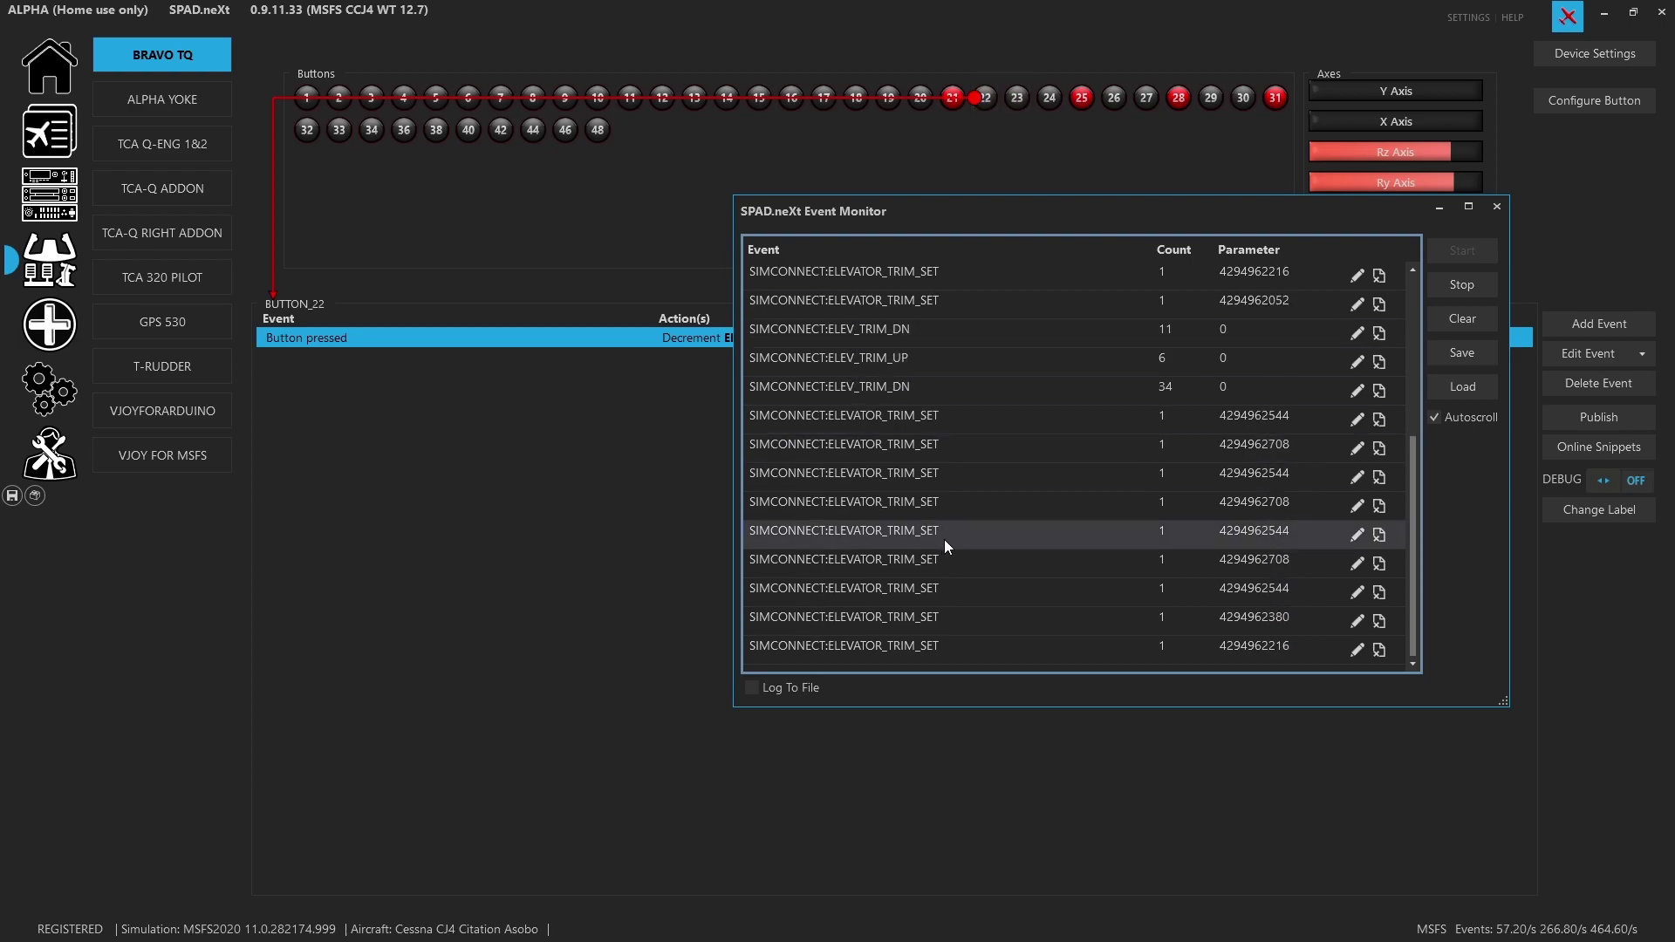
Step: Uncover button 22's event and change its press action's target to ELEVATOR TRIM POSITION
left_click_drag(966, 201, 937, 678)
double_click(831, 336)
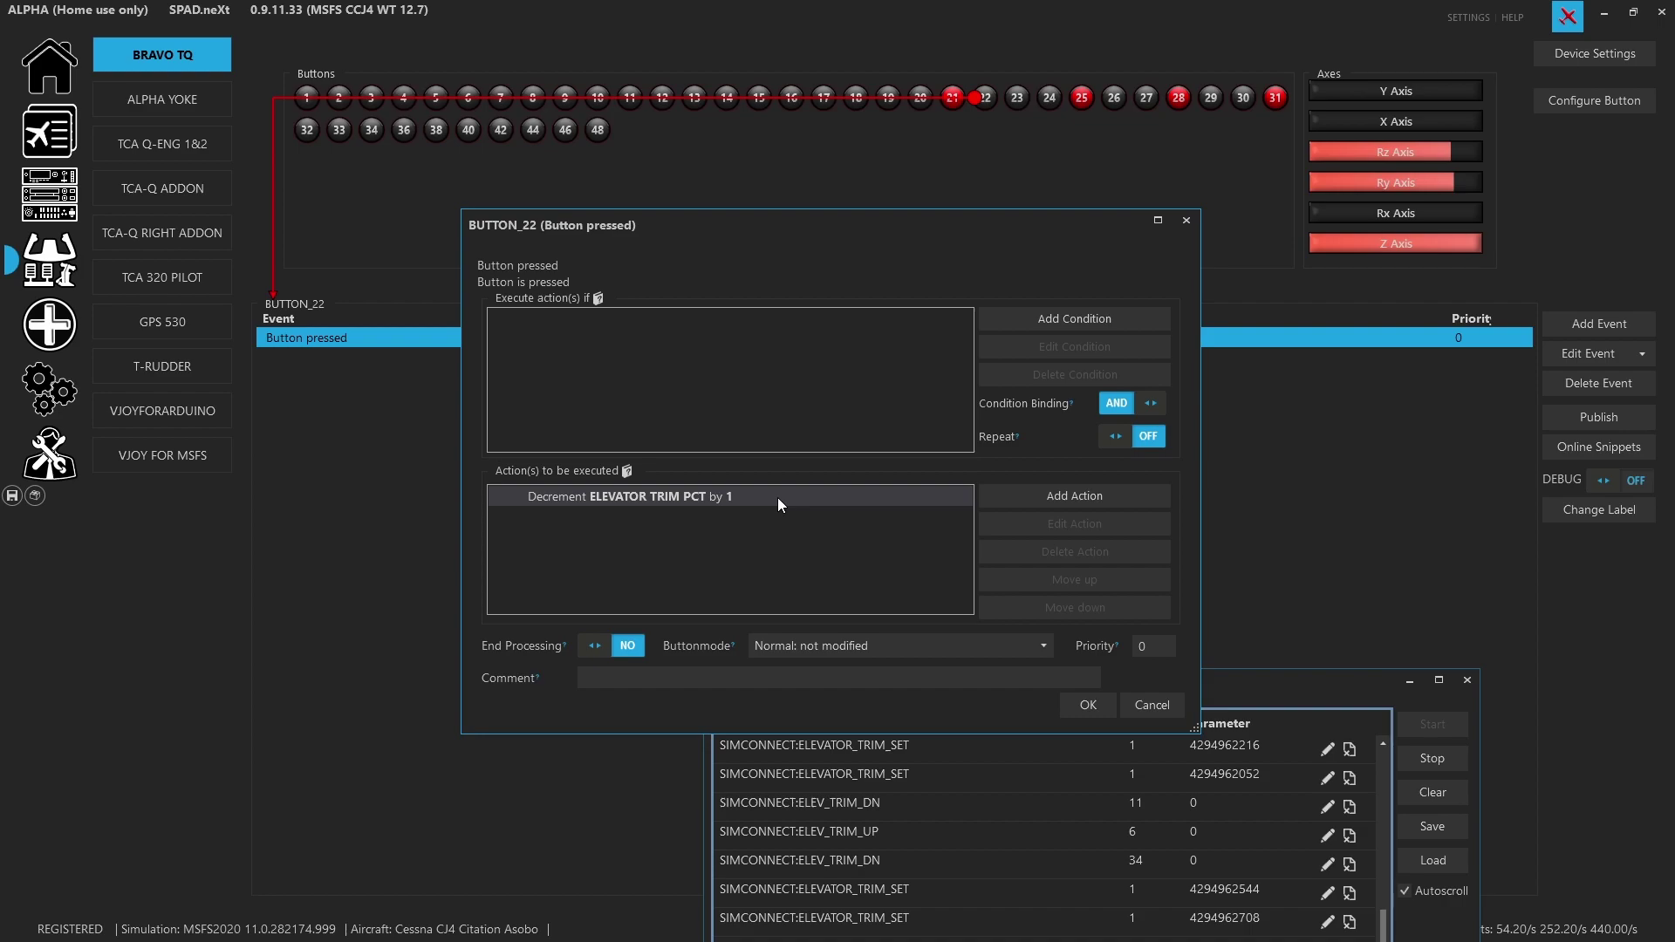
double_click(709, 504)
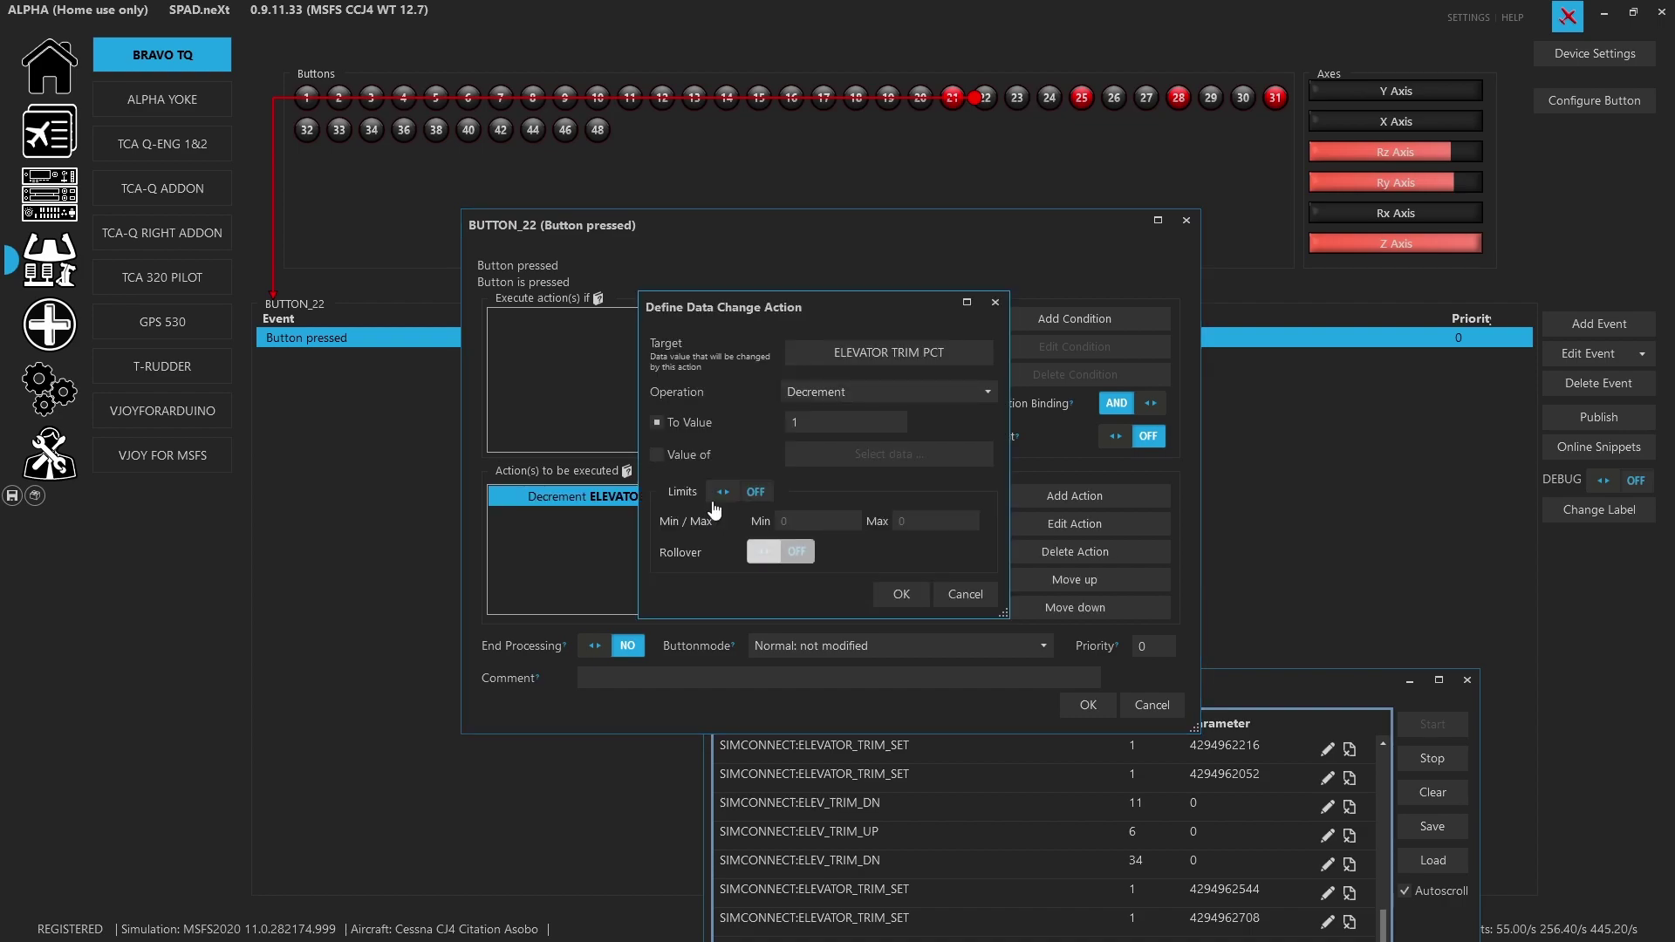
left_click(862, 351)
scroll(917, 610, "down", 1)
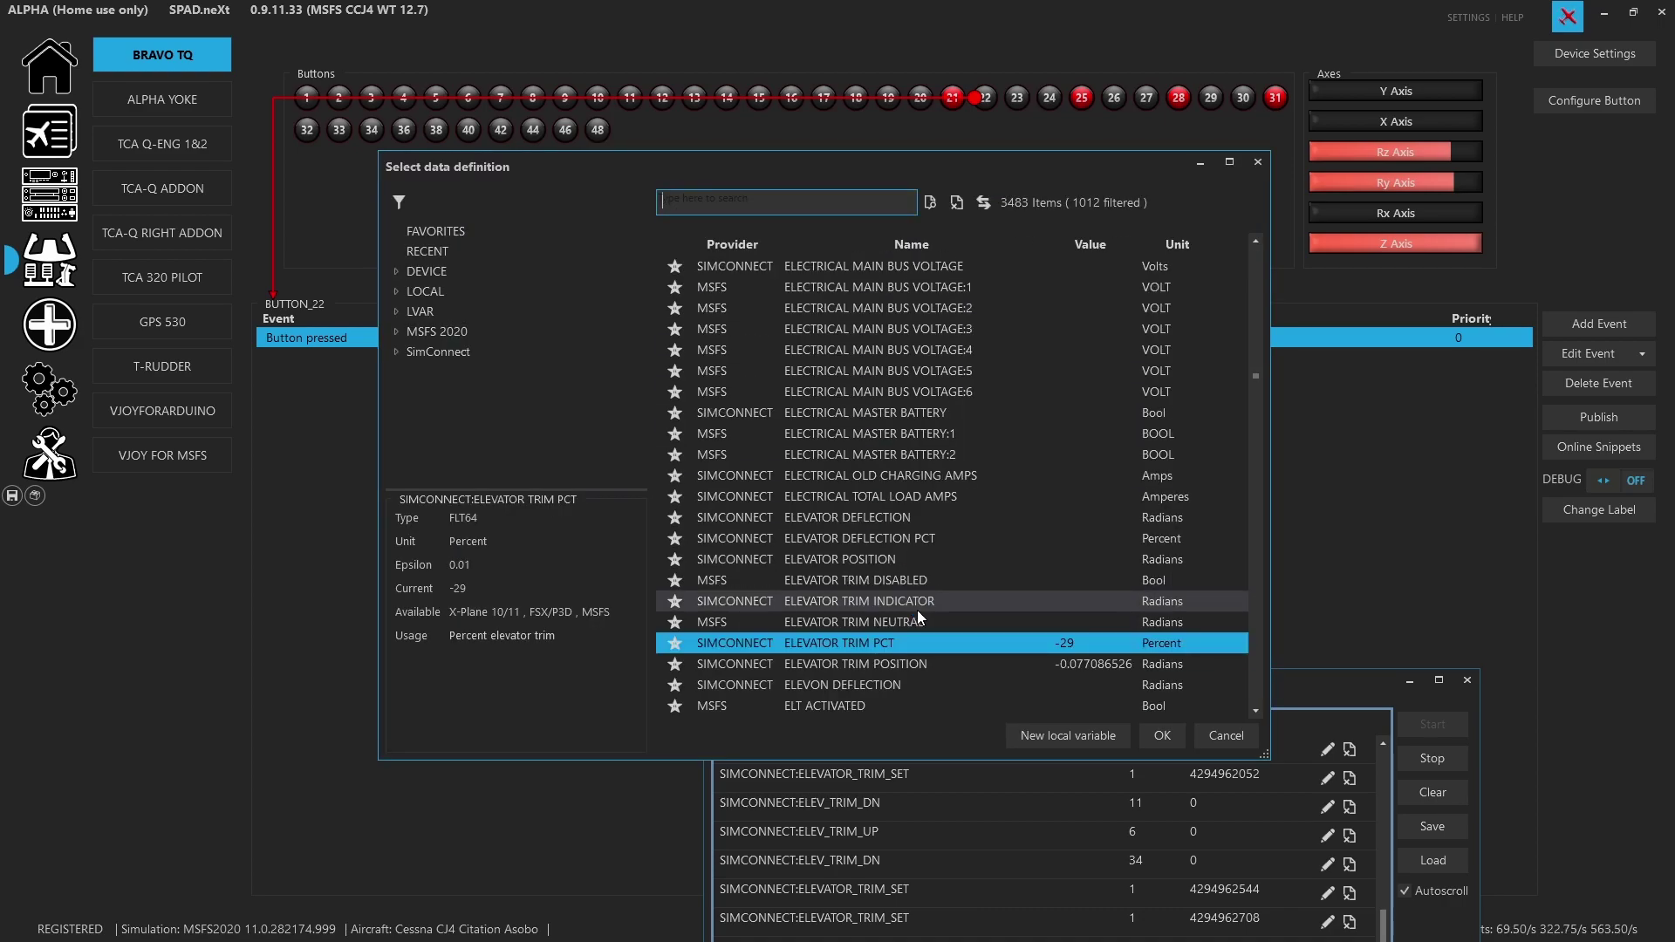
left_click(913, 658)
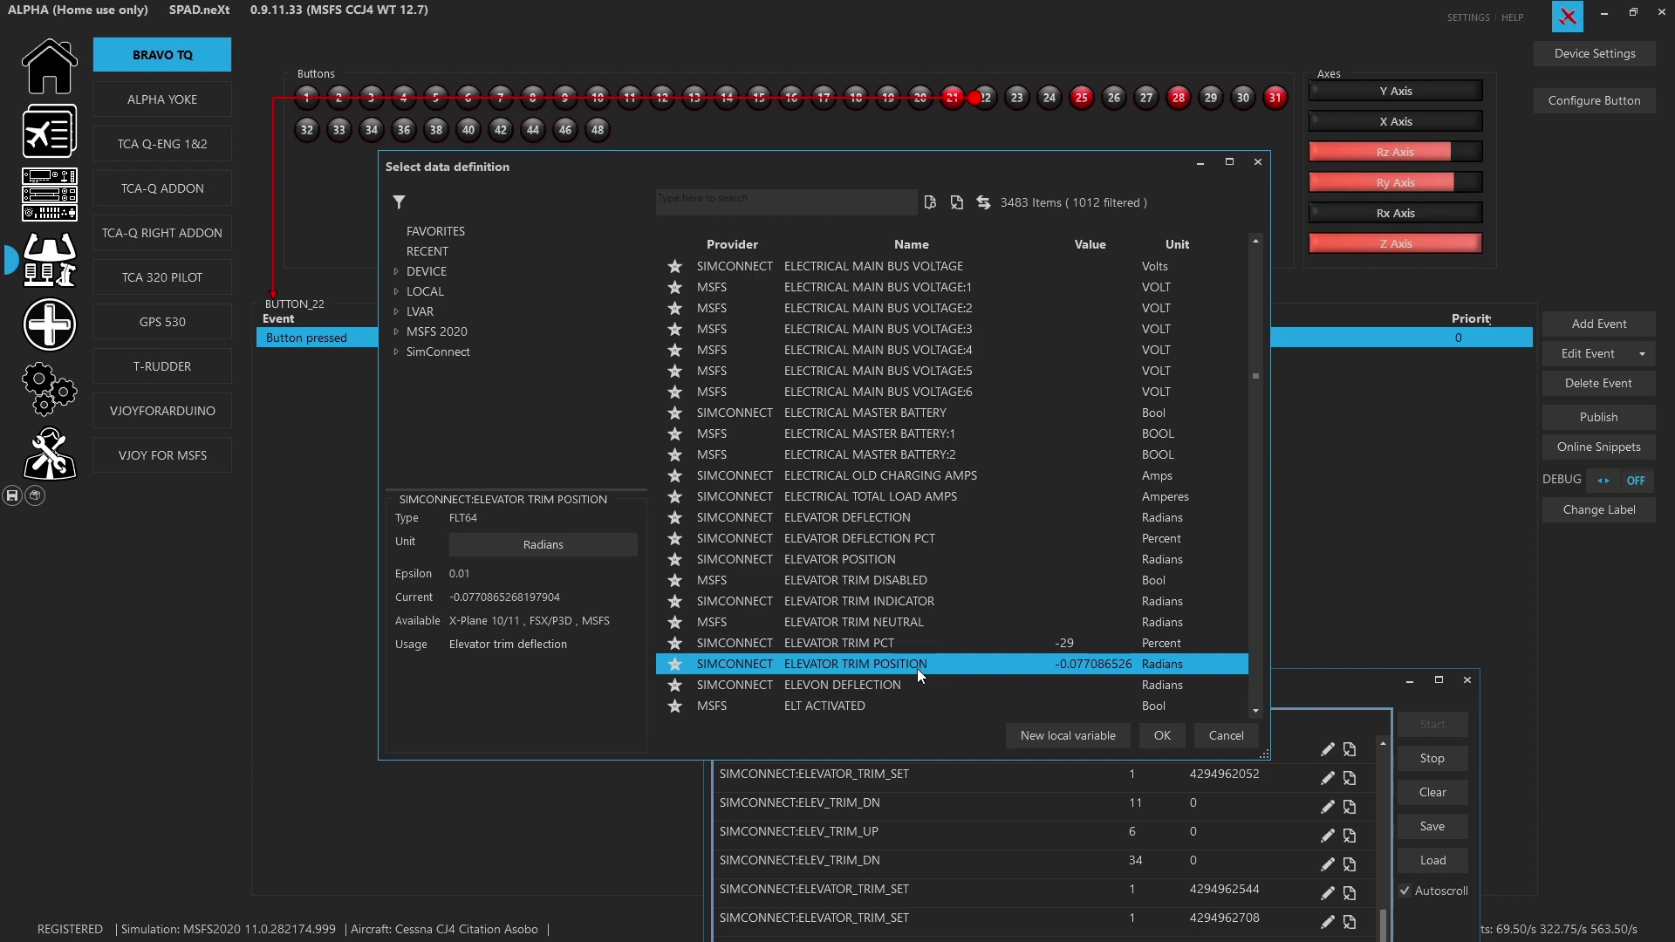
double_click(915, 667)
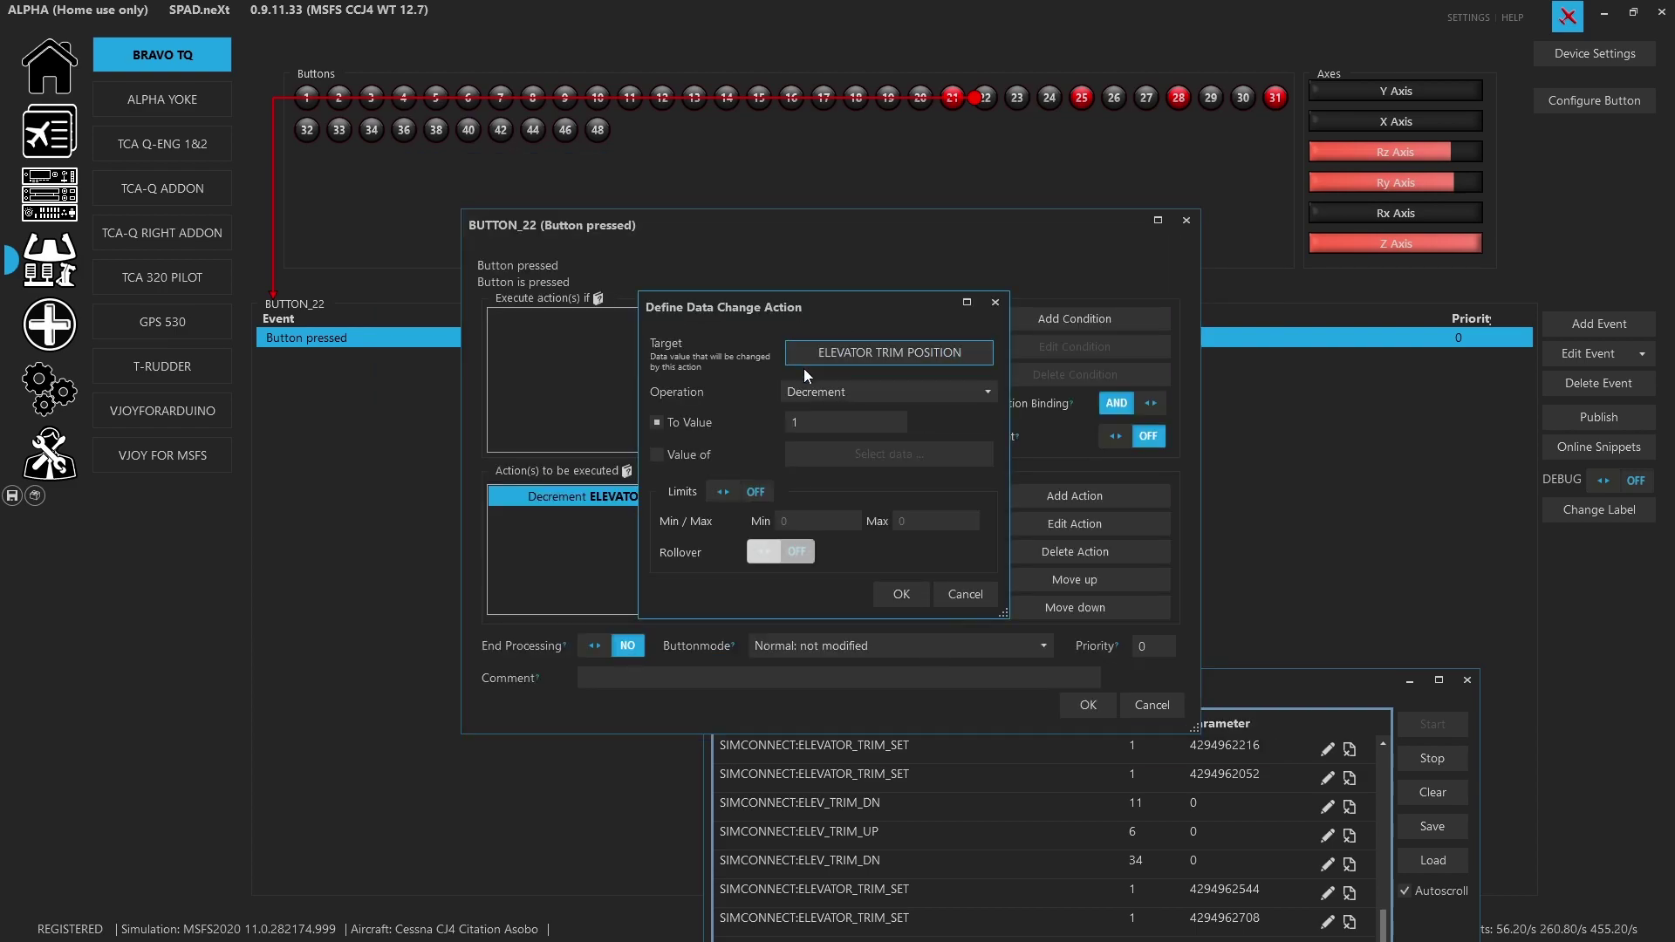
Step: Set button 22's decrement value to .002 and save the action and its event
double_click(816, 420)
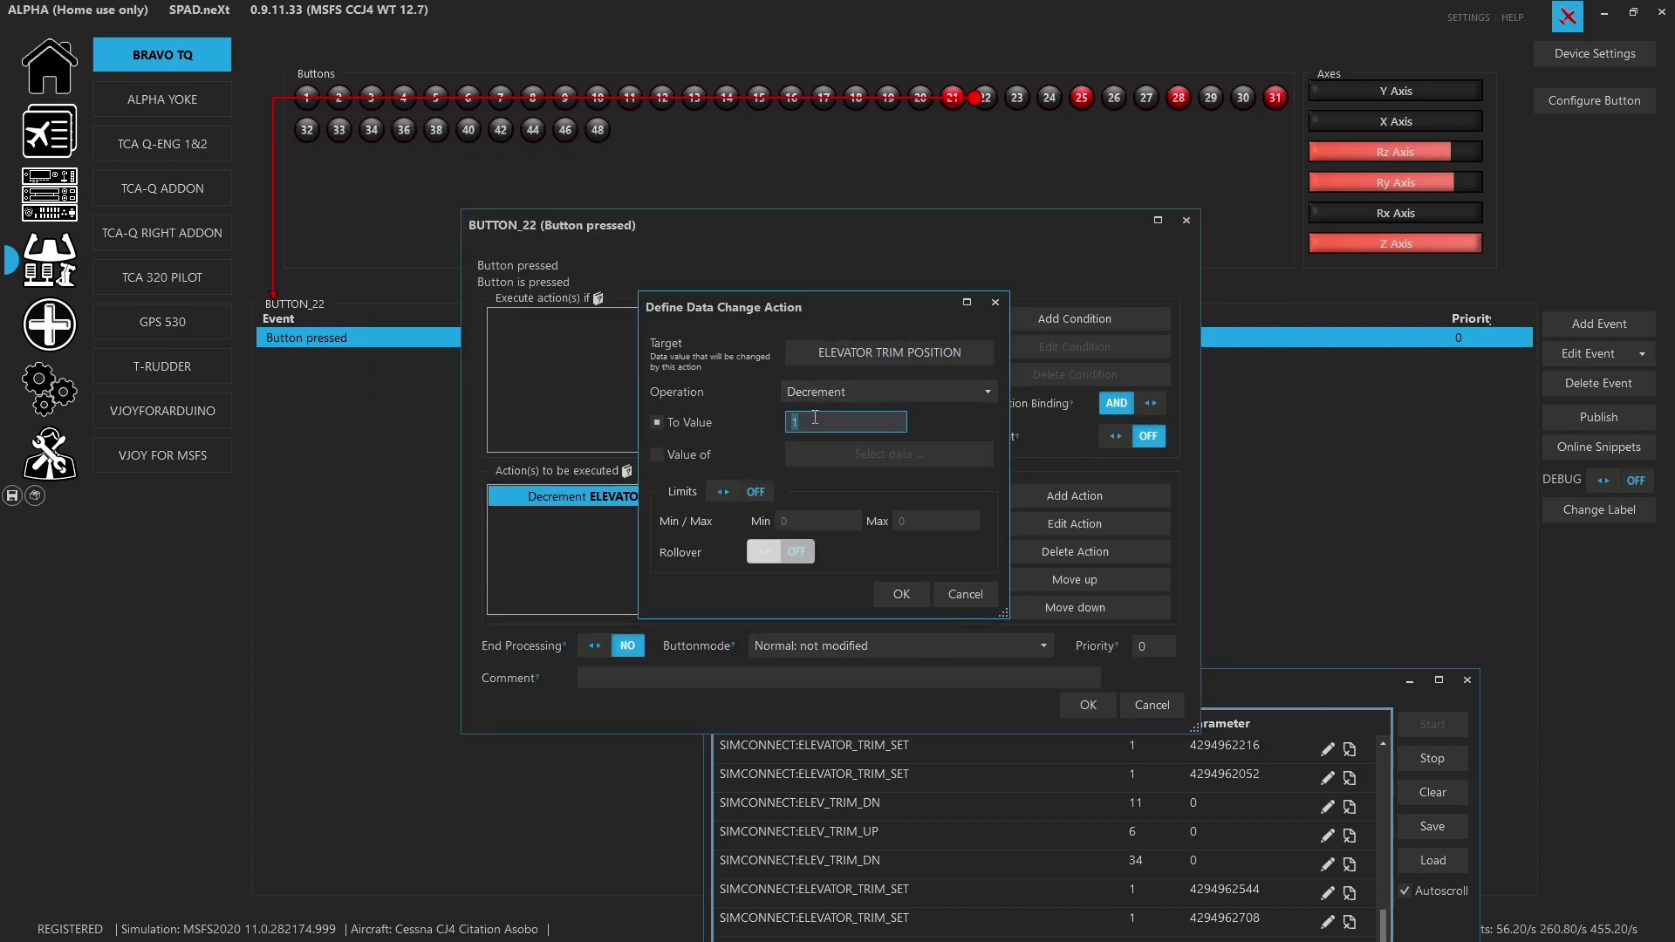
type(".002")
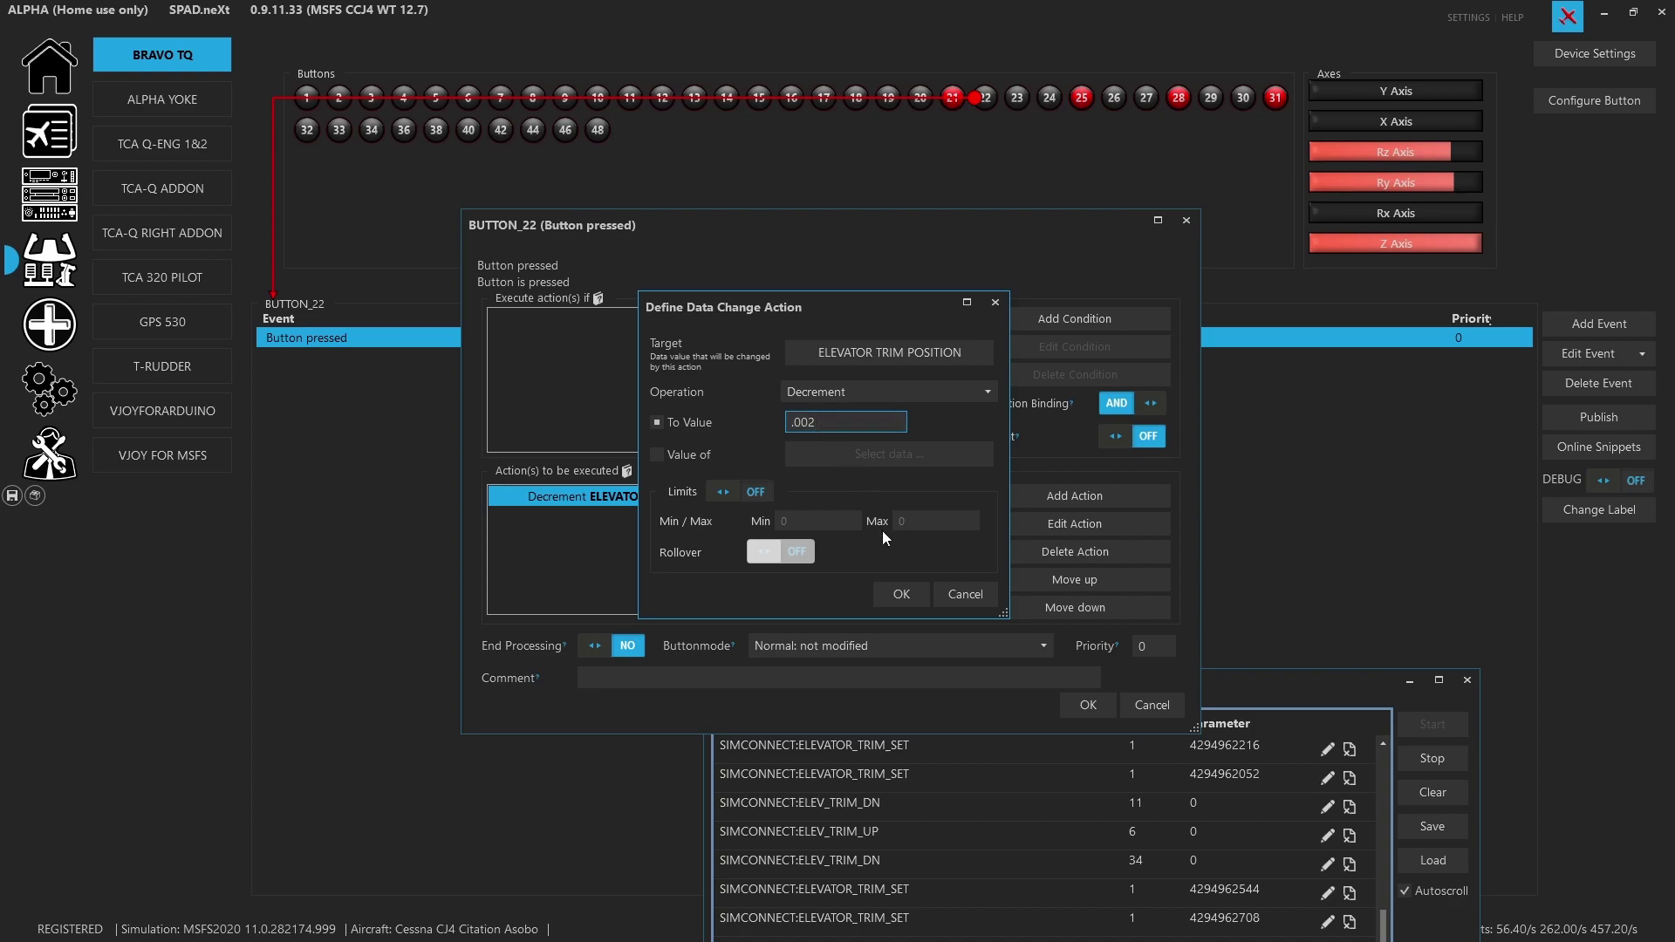
left_click(901, 600)
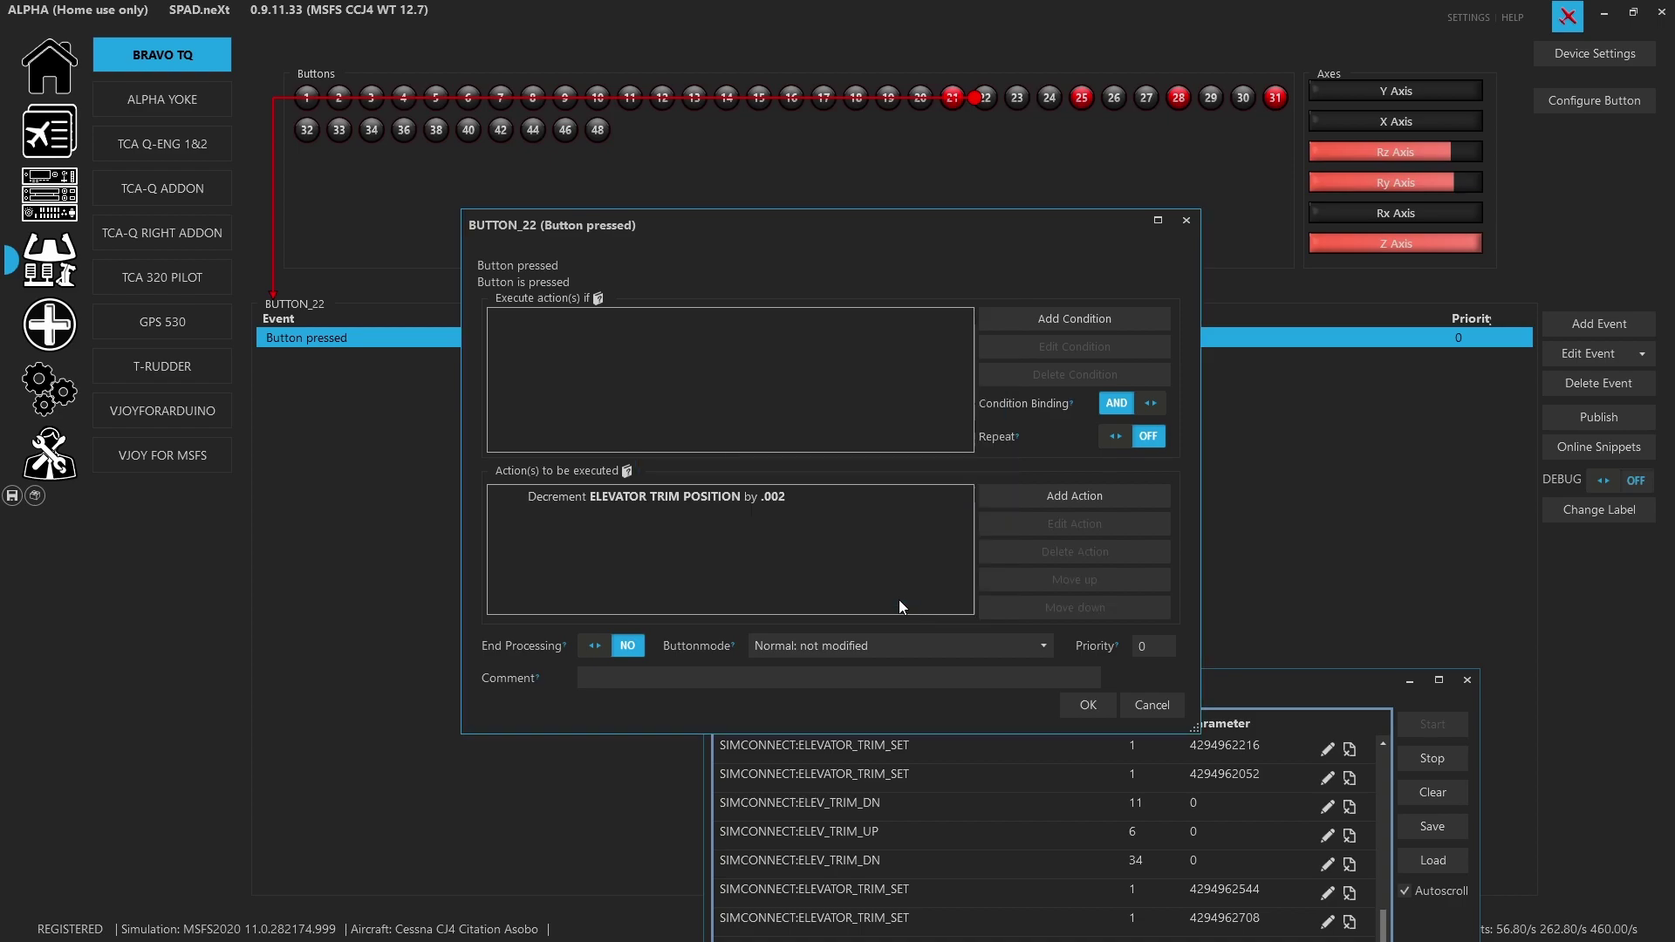
left_click(1104, 711)
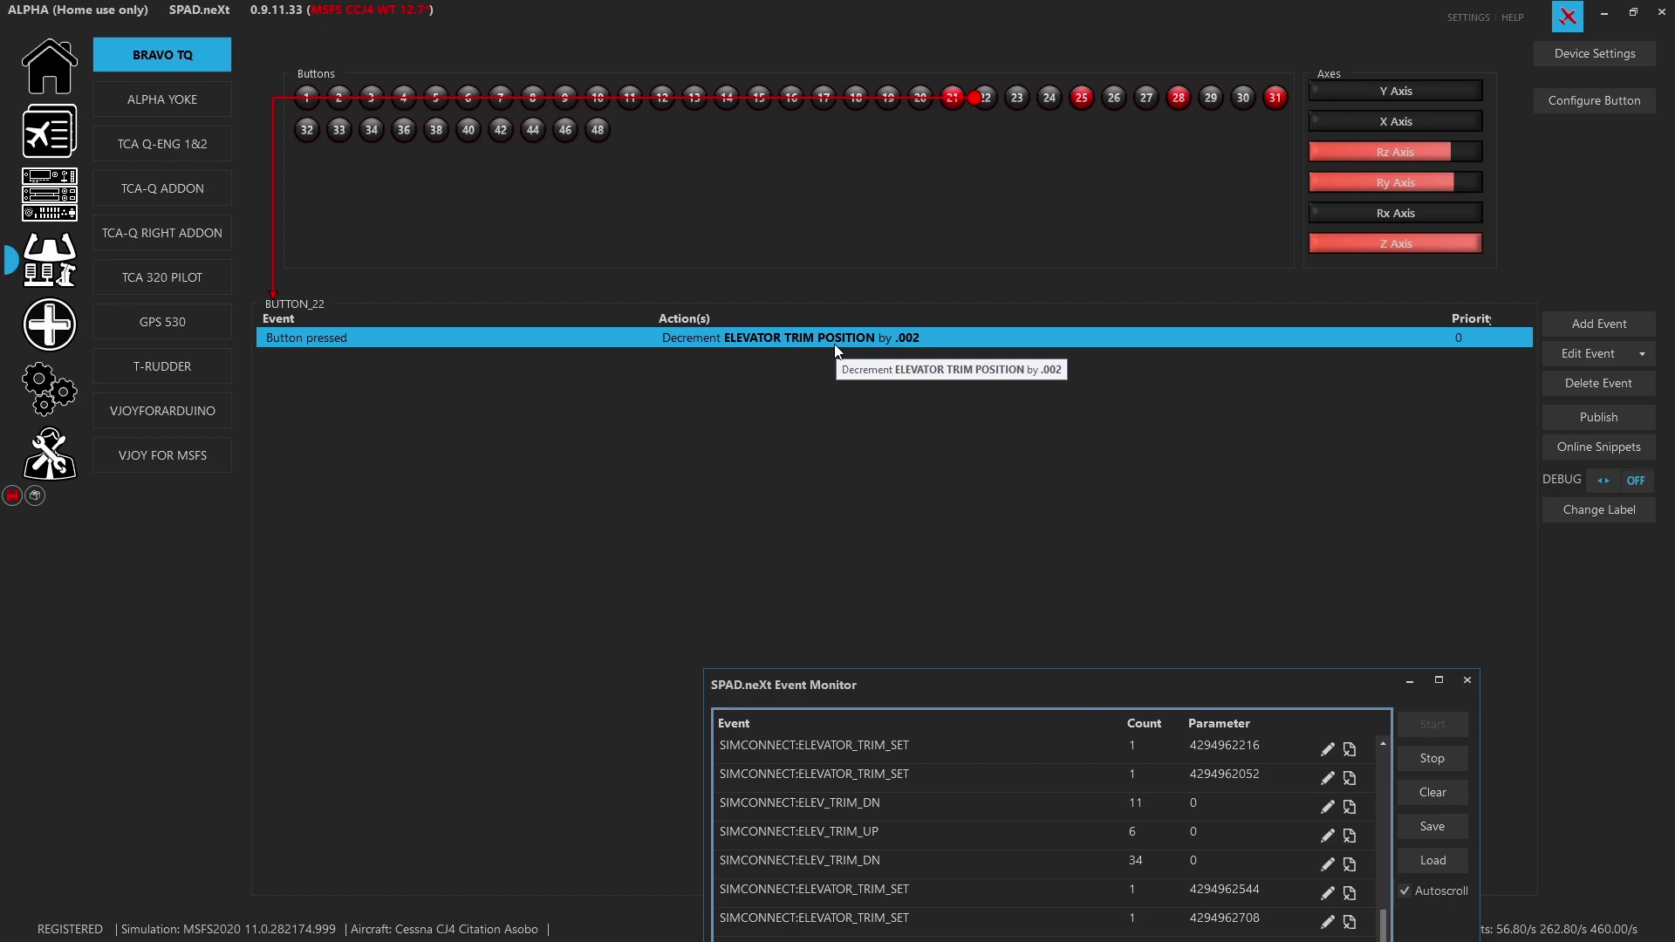
Step: Change the target of button 23's press action to ELEVATOR TRIM POSITION
left_click(1017, 98)
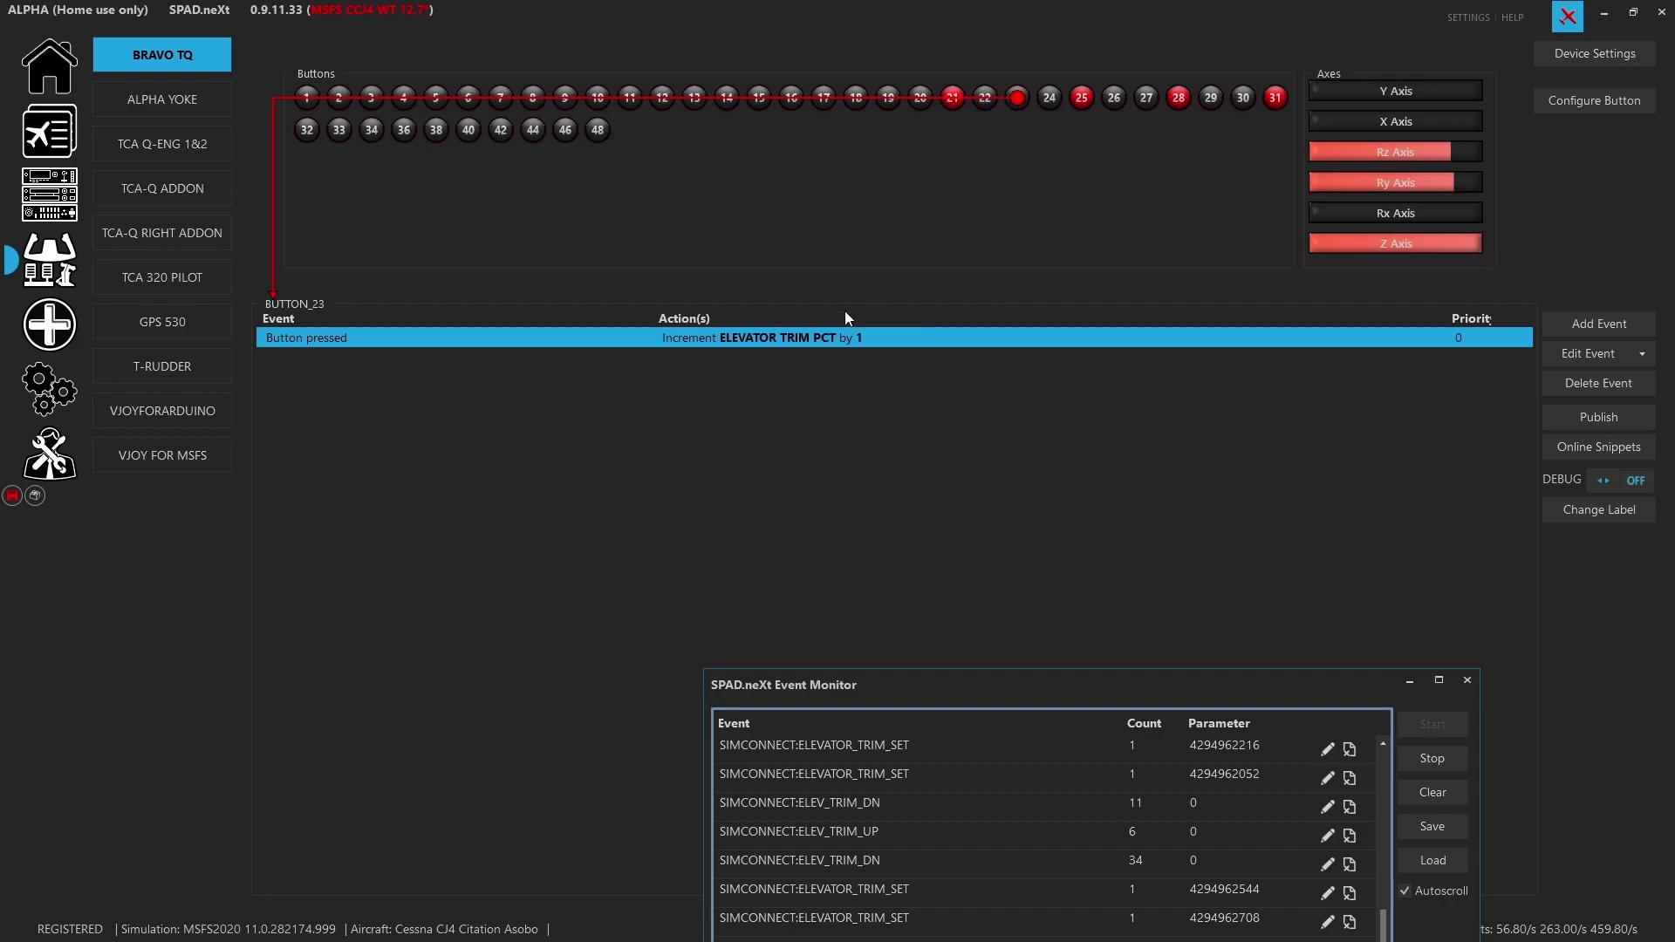
double_click(834, 336)
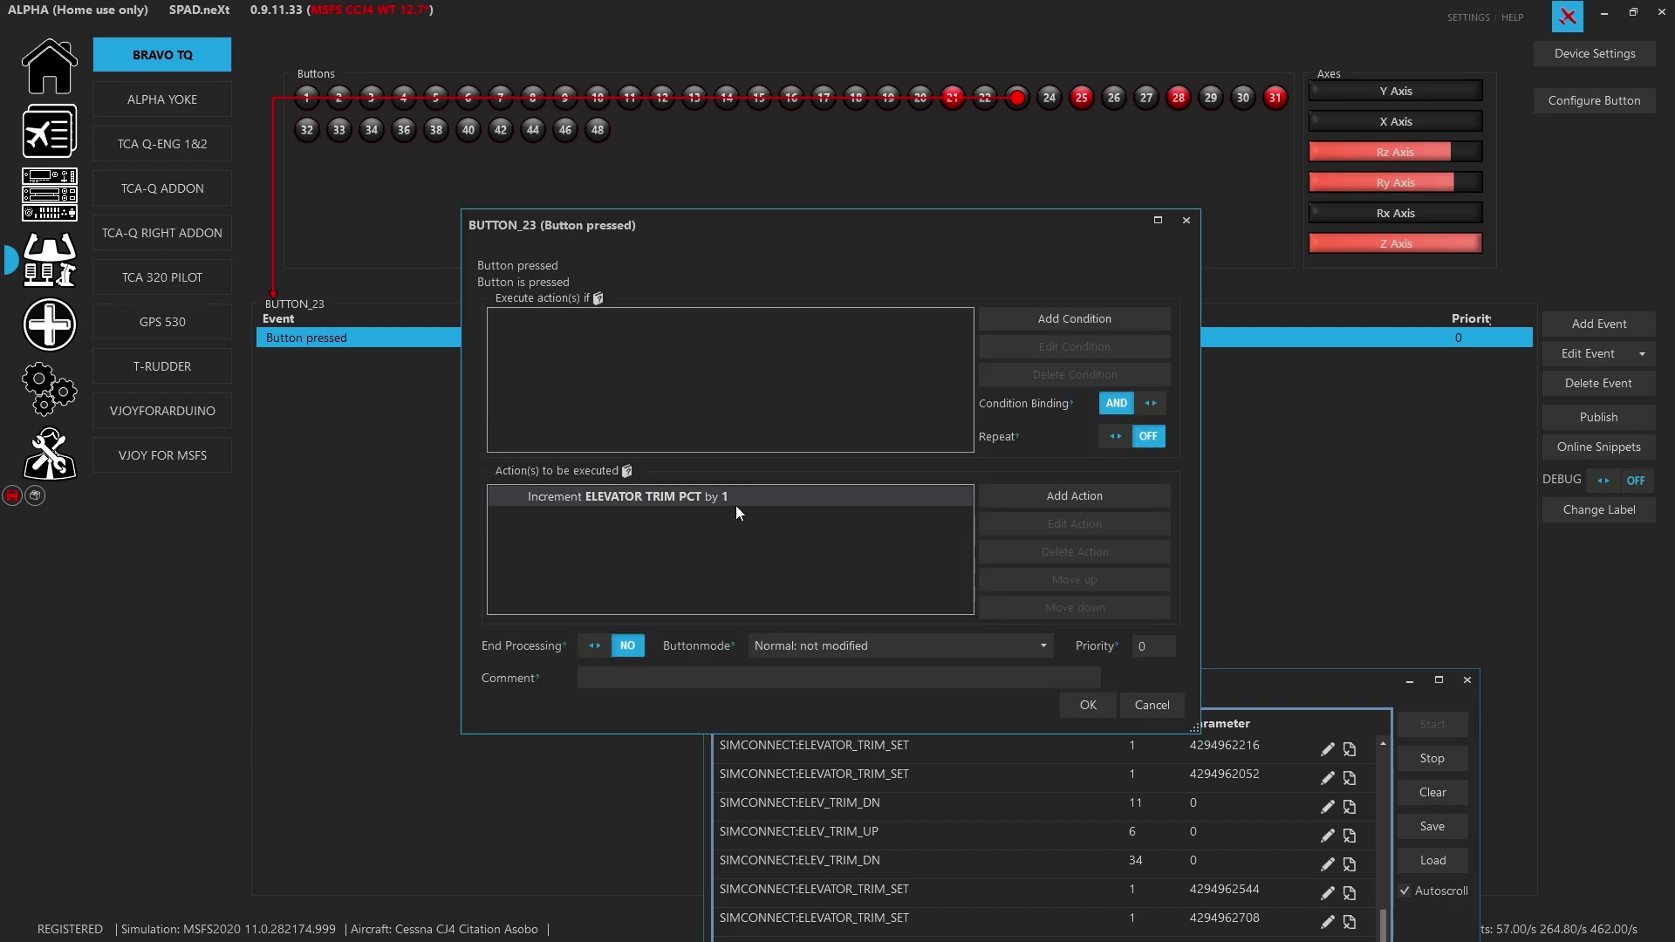
double_click(735, 505)
left_click(937, 357)
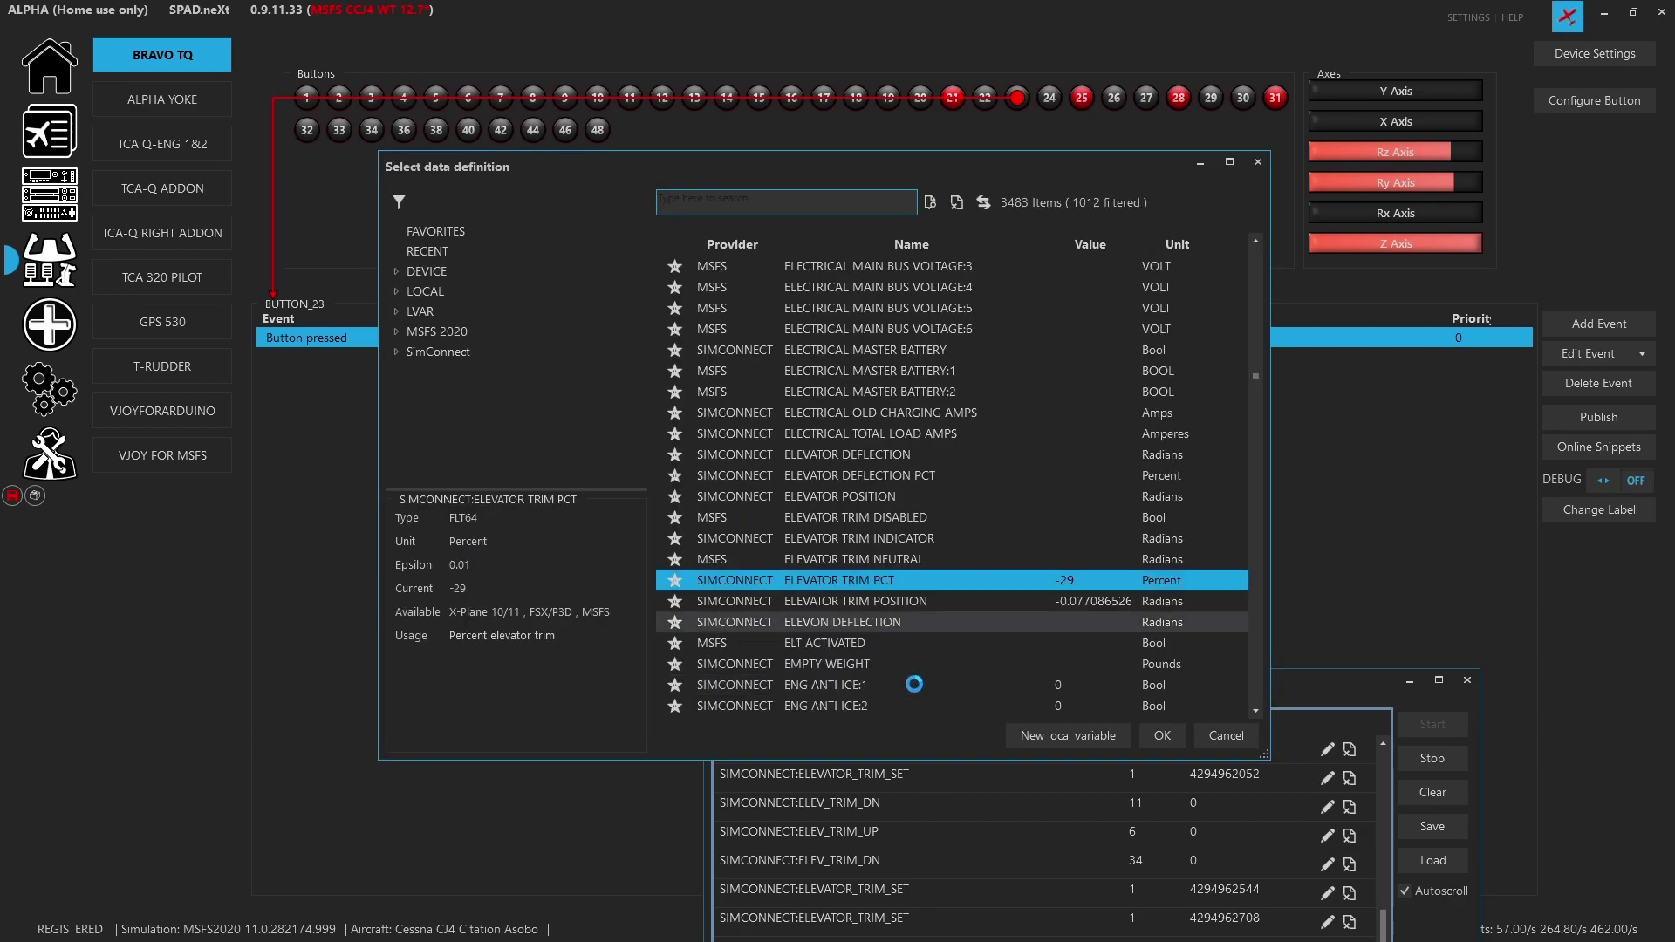
double_click(909, 597)
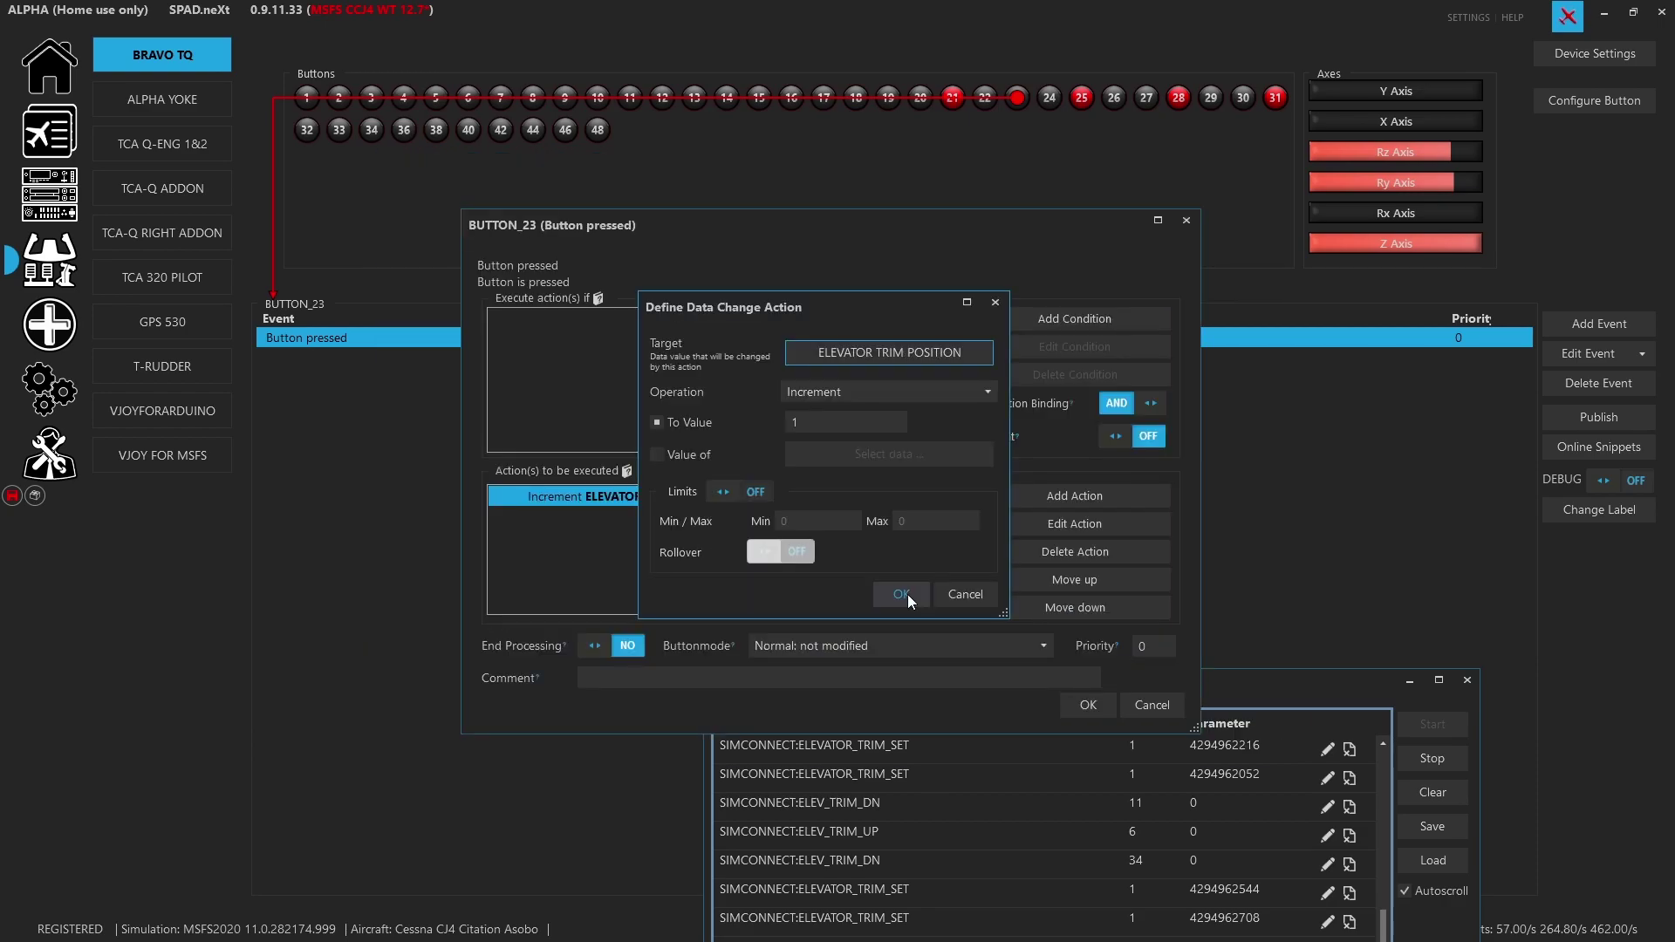
Step: Set button 23's increment value to .002 and save the action and its event
left_click(851, 425)
type(".002")
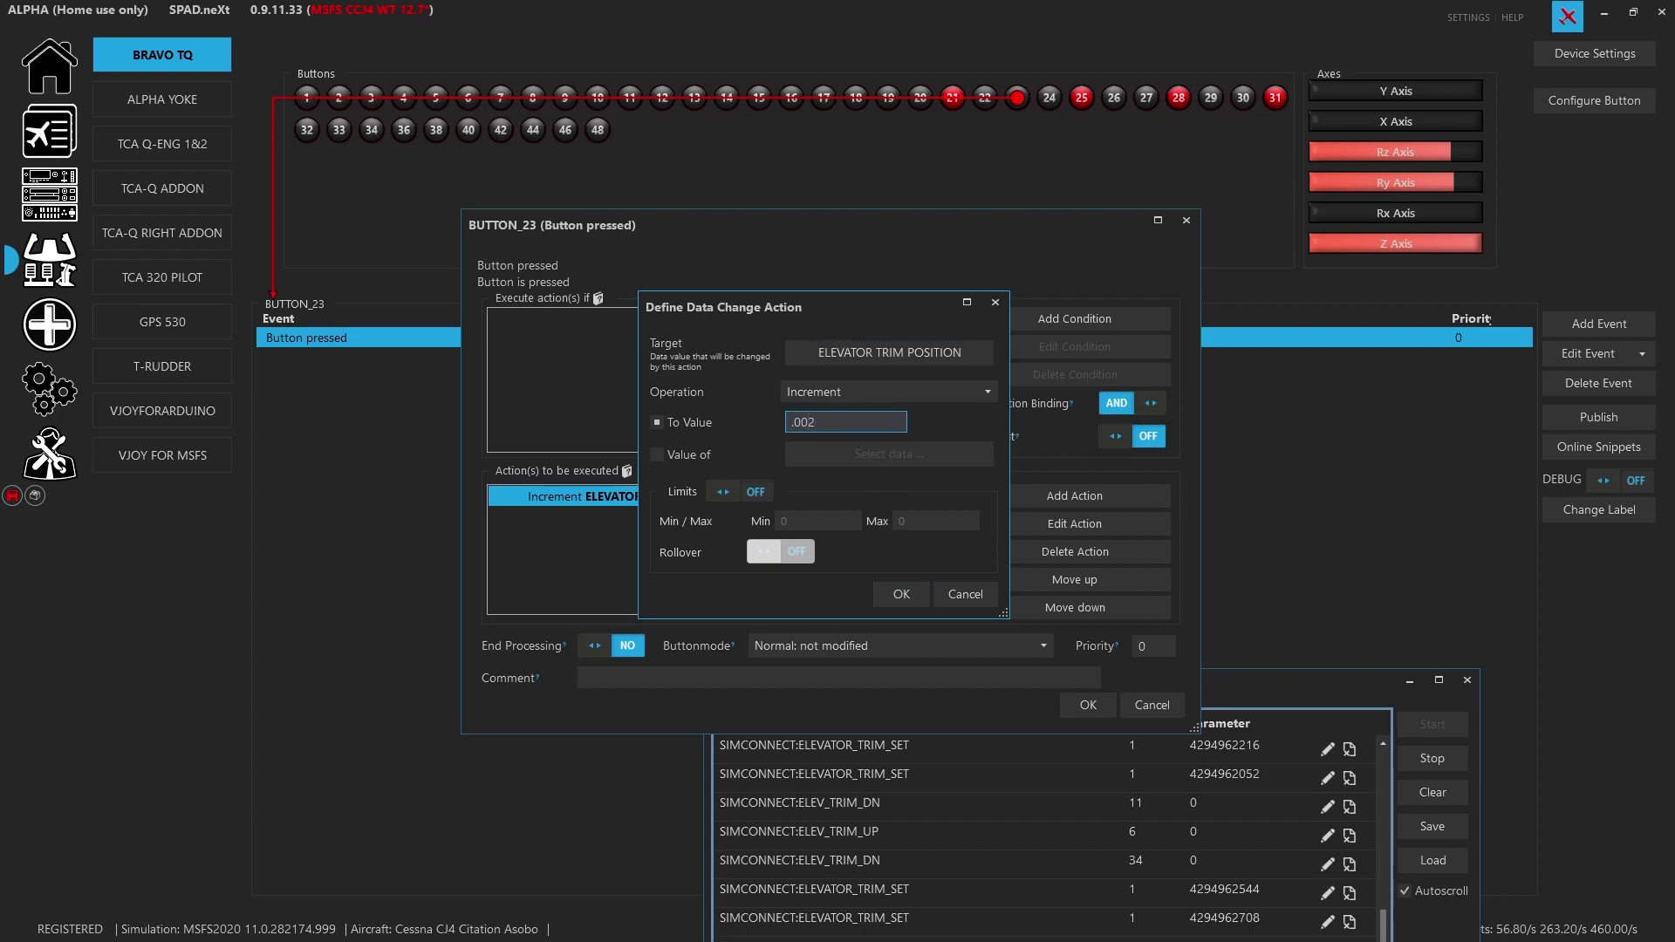
left_click(901, 594)
left_click(1088, 708)
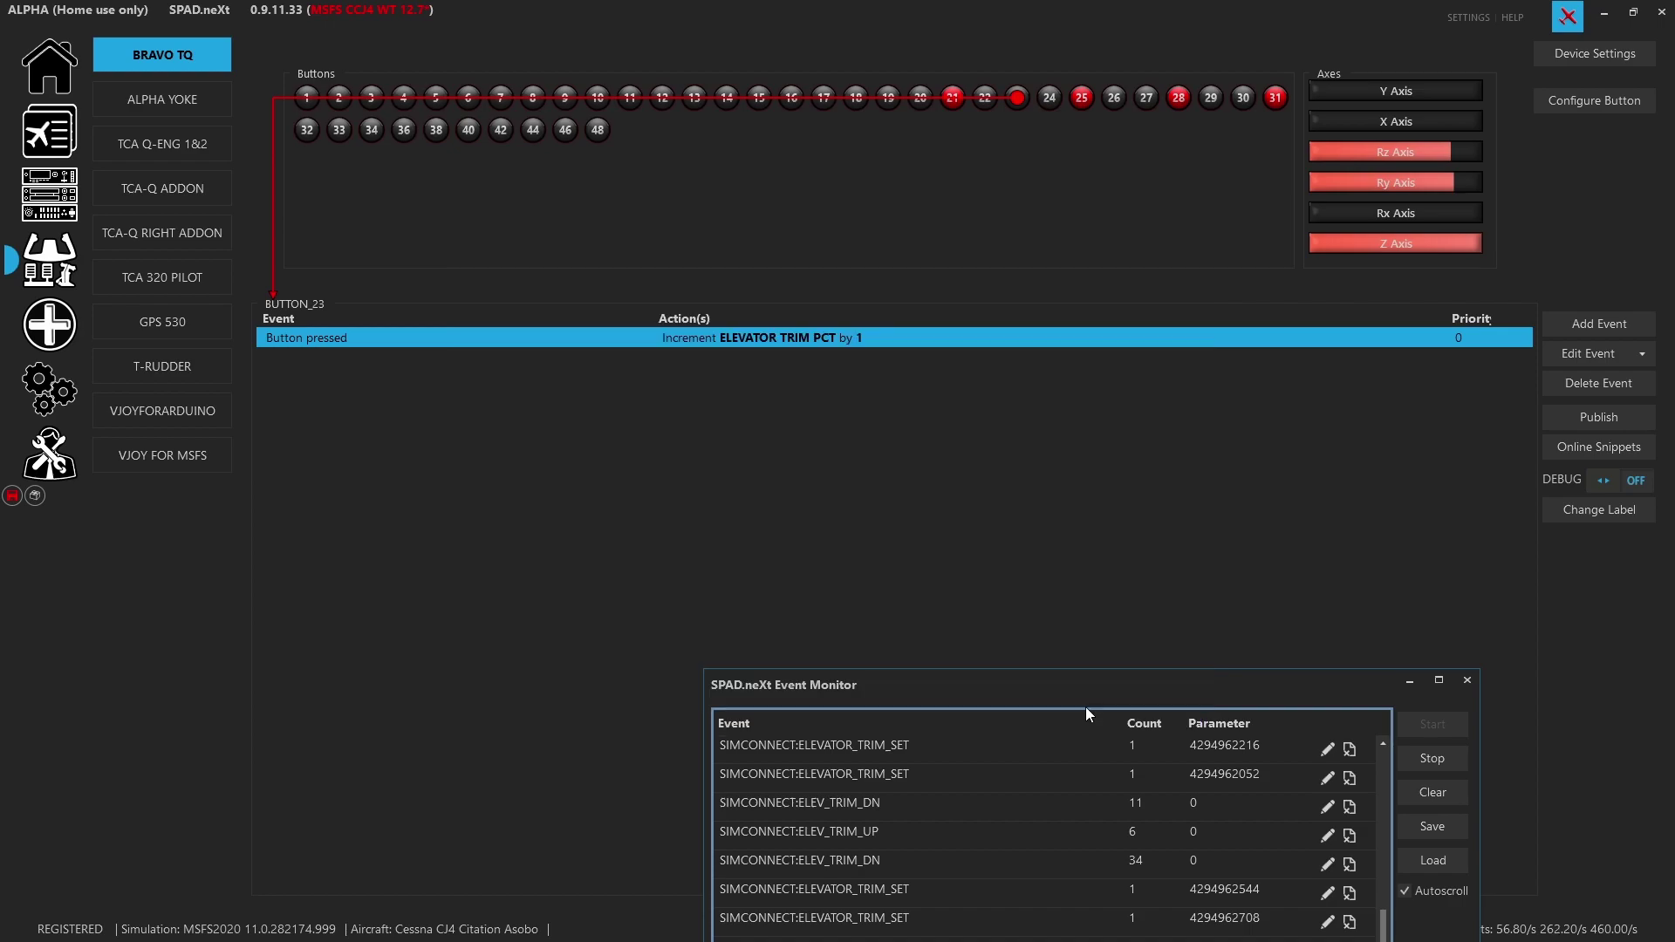
Step: Bring the Event Monitor window fully into view and clear its logged events
left_click_drag(1141, 691, 1158, 337)
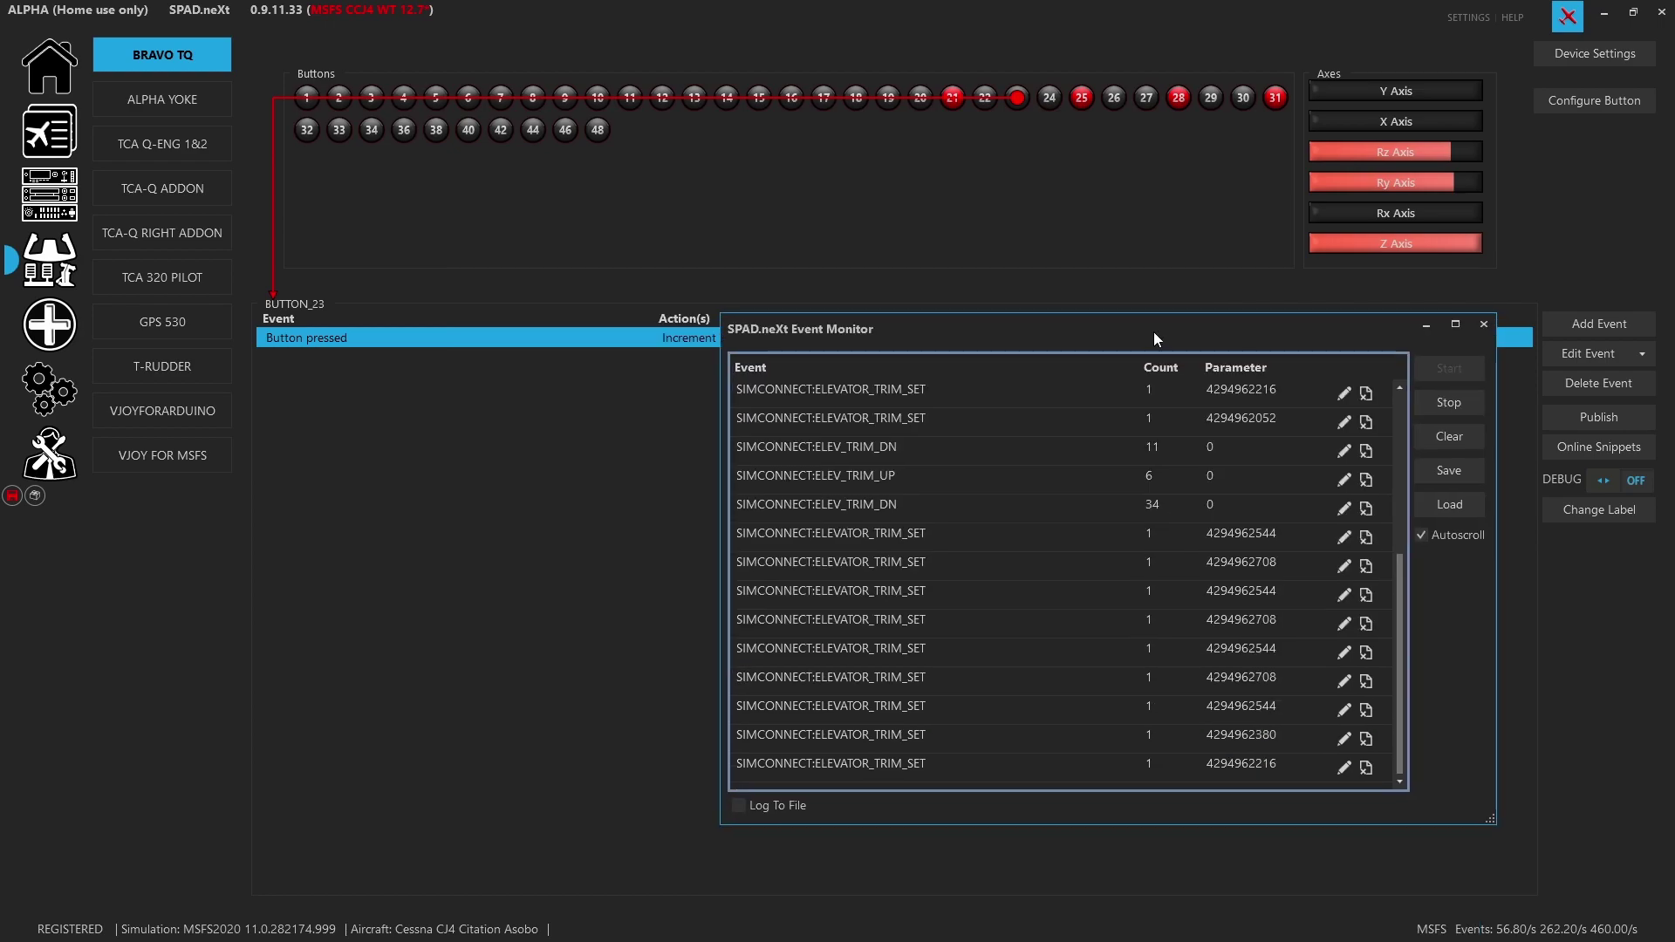
left_click(1439, 436)
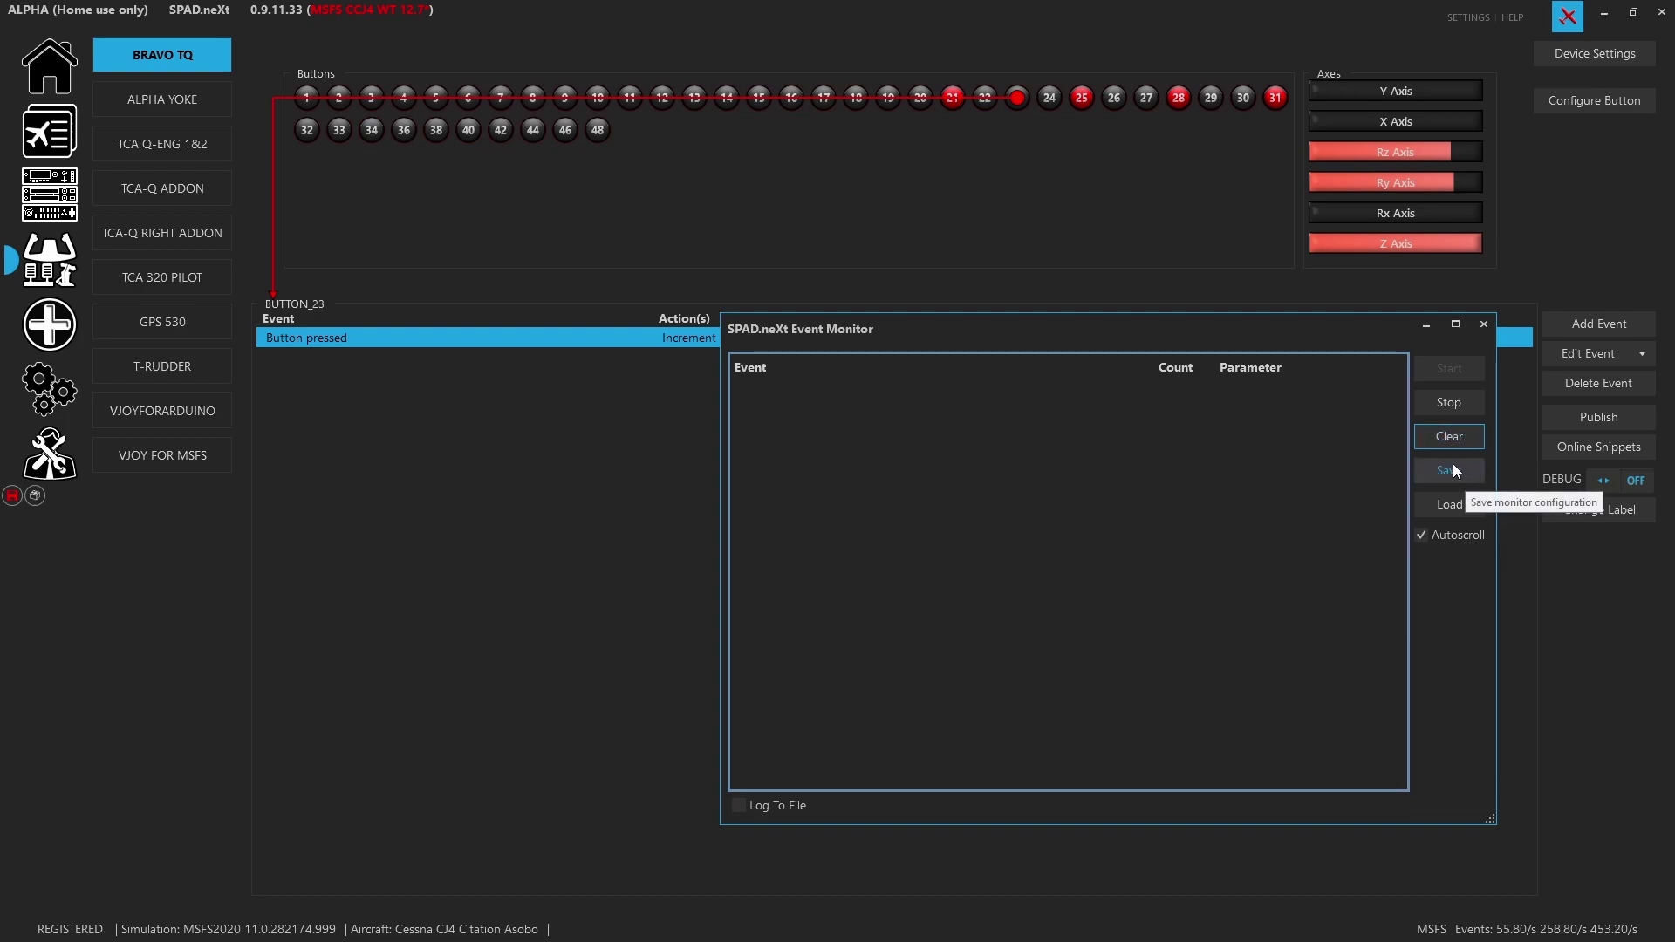
Step: Close the Event Monitor and open the Data Monitor undocked in its own window
left_click(1482, 326)
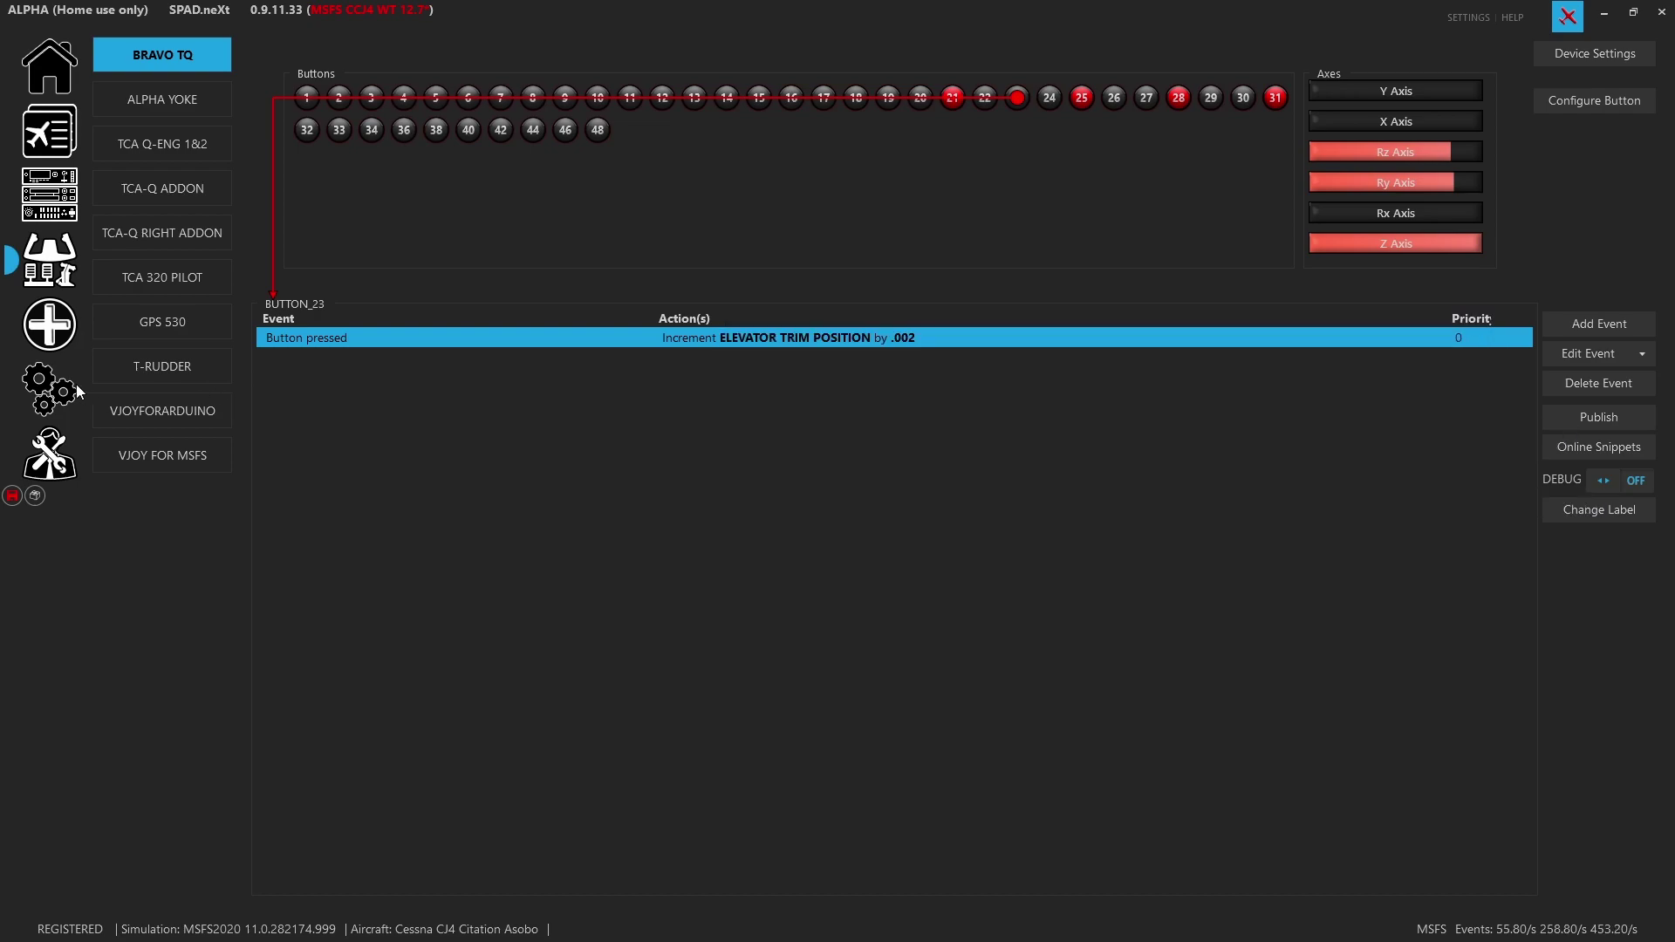
left_click(64, 344)
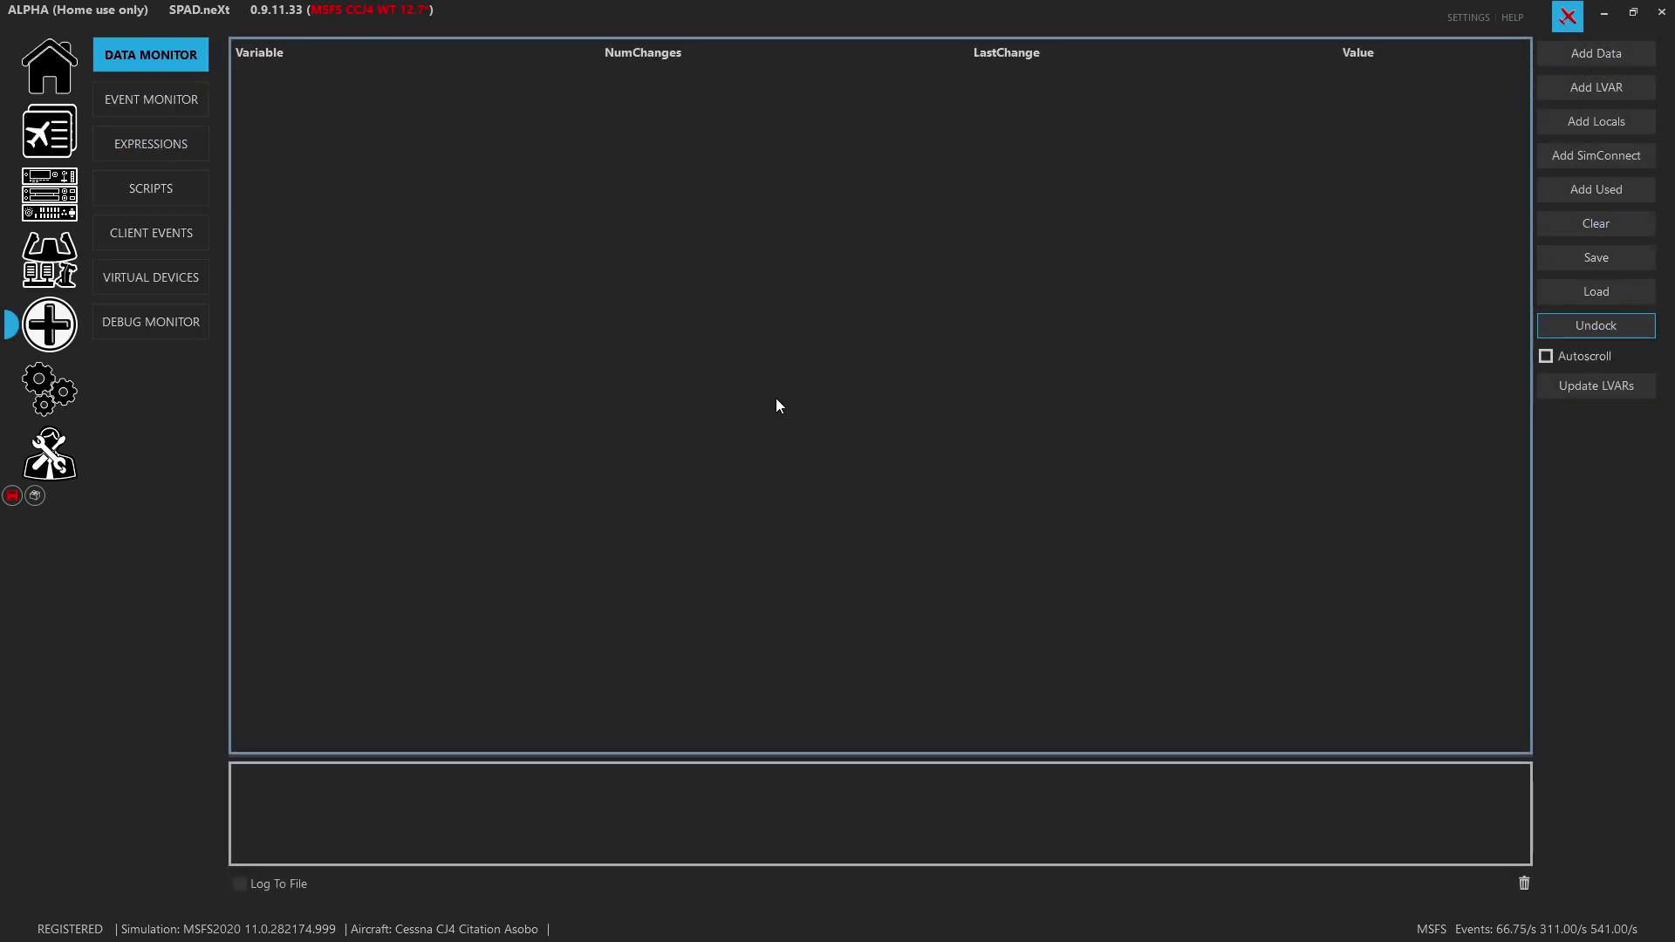
left_click(51, 216)
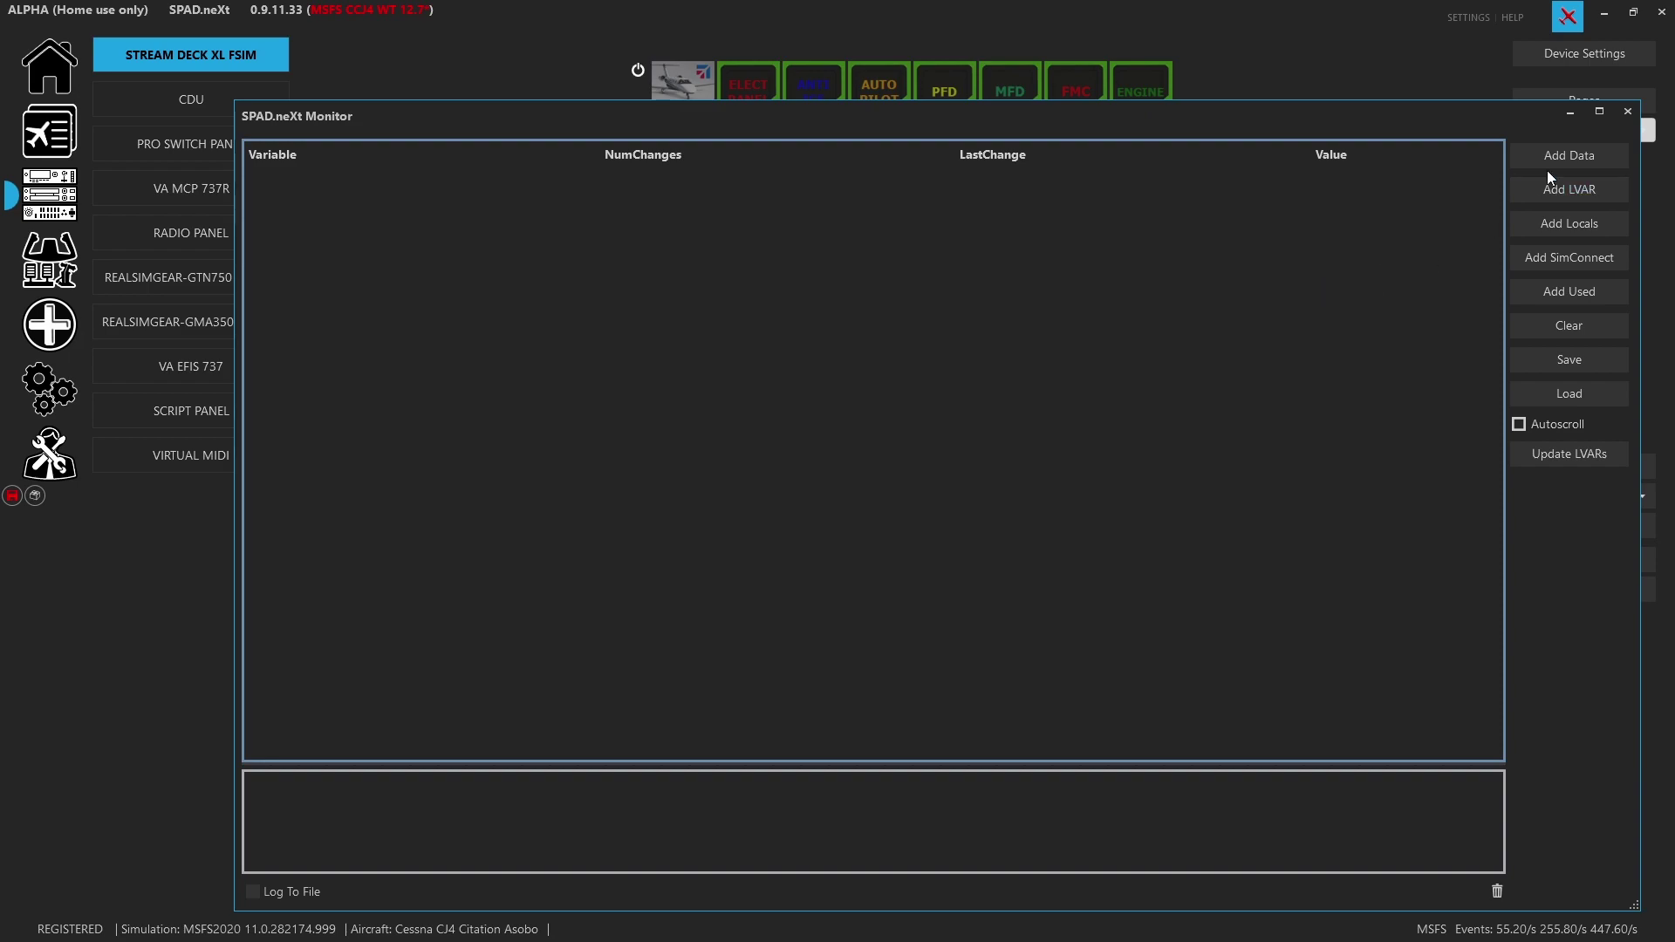
Step: Add the SIMCONNECT variable ELEVATOR TRIM POSITION to the data monitor and examine the latest changes in its log
left_click(1544, 158)
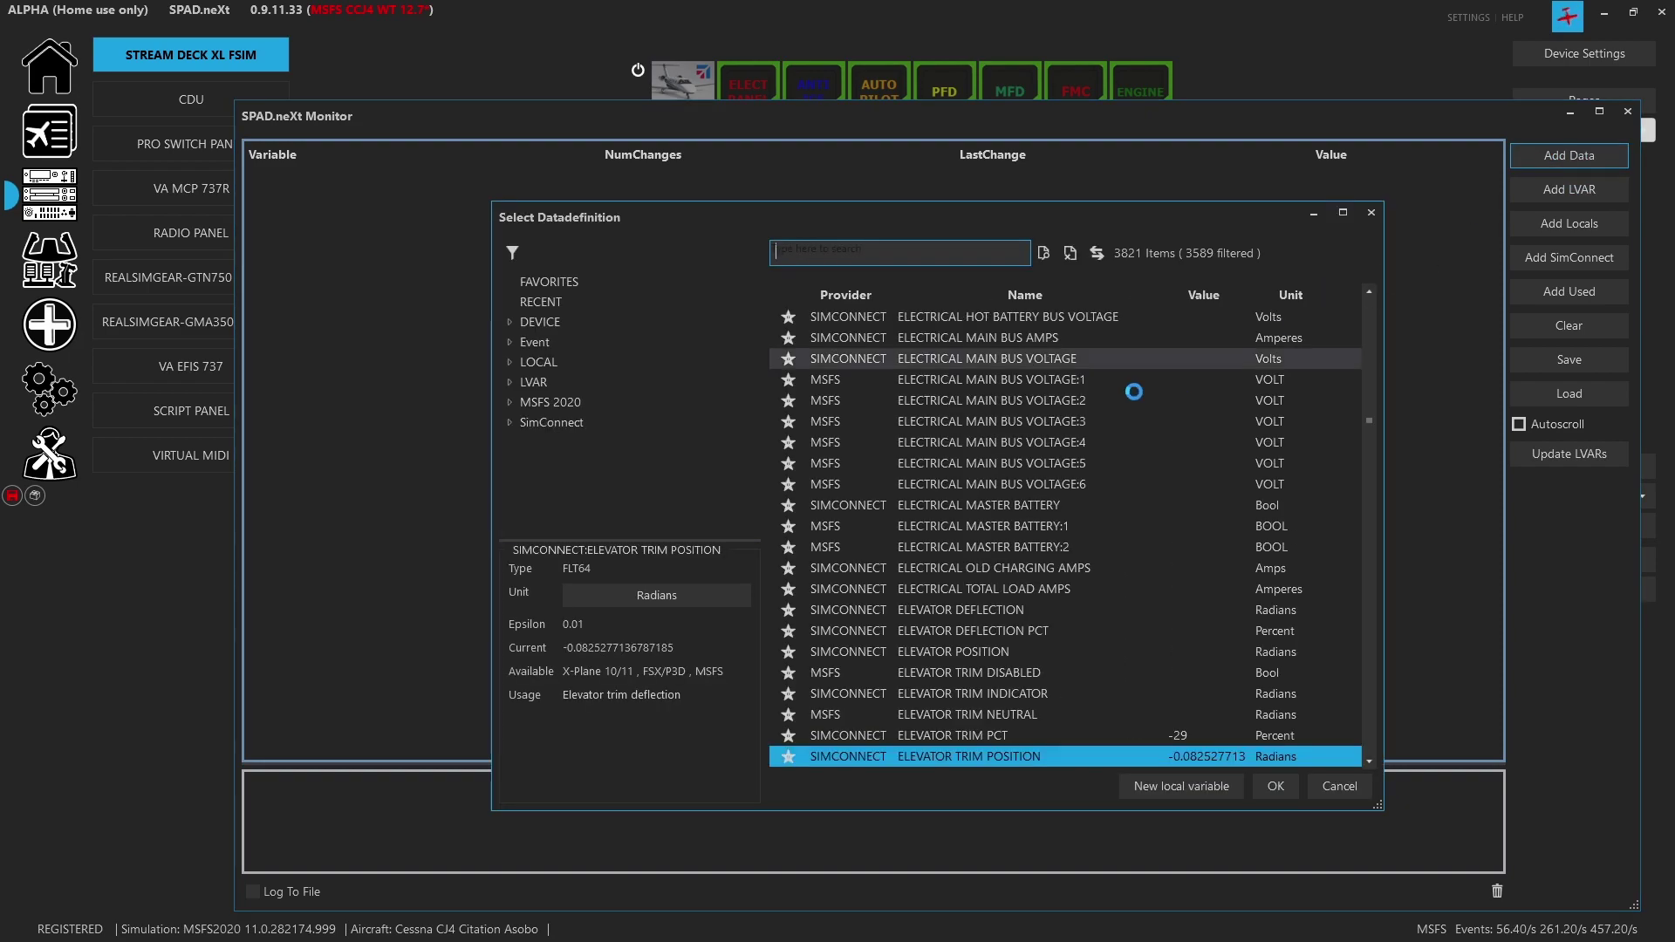
double_click(999, 752)
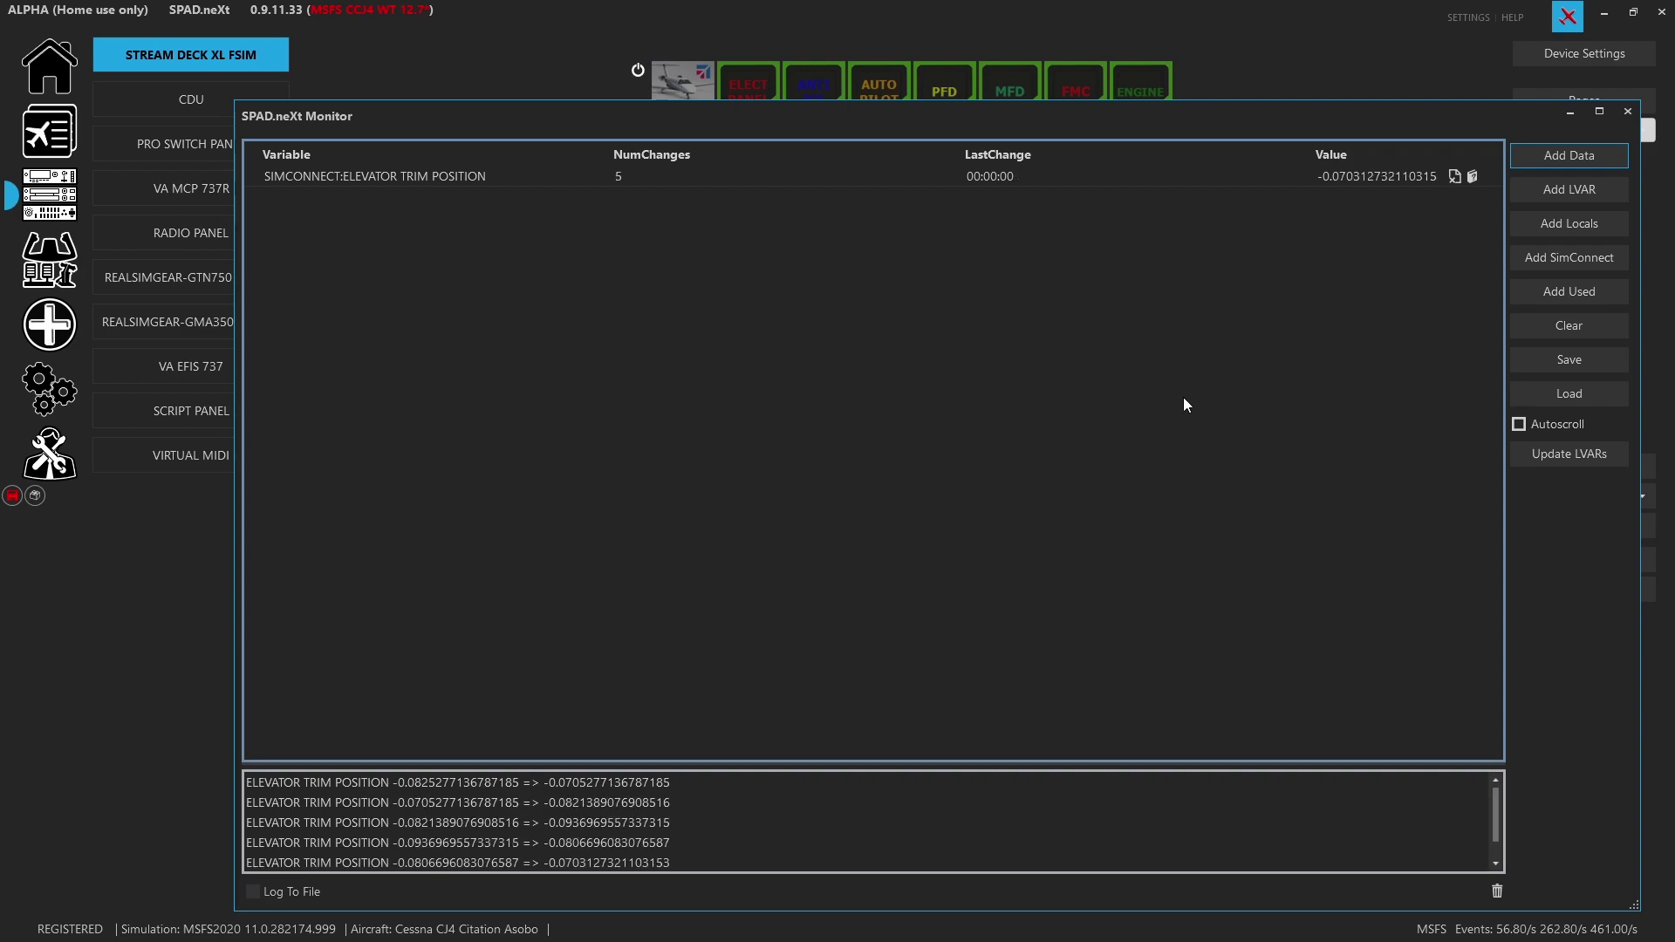
scroll(825, 839, "down", 2)
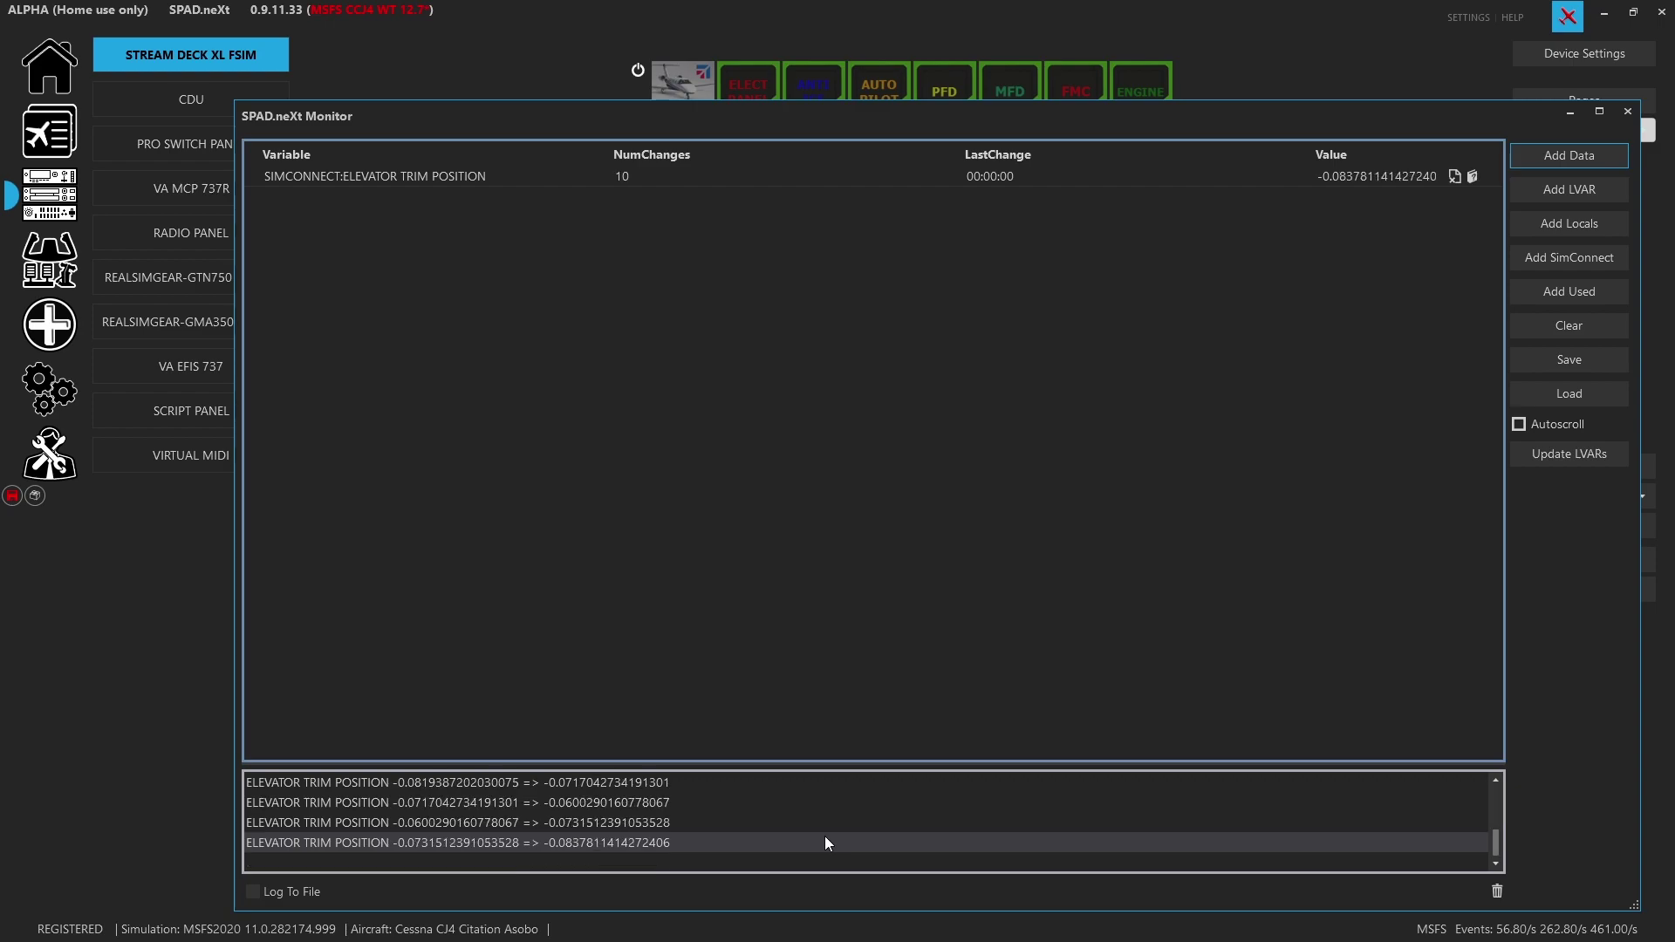